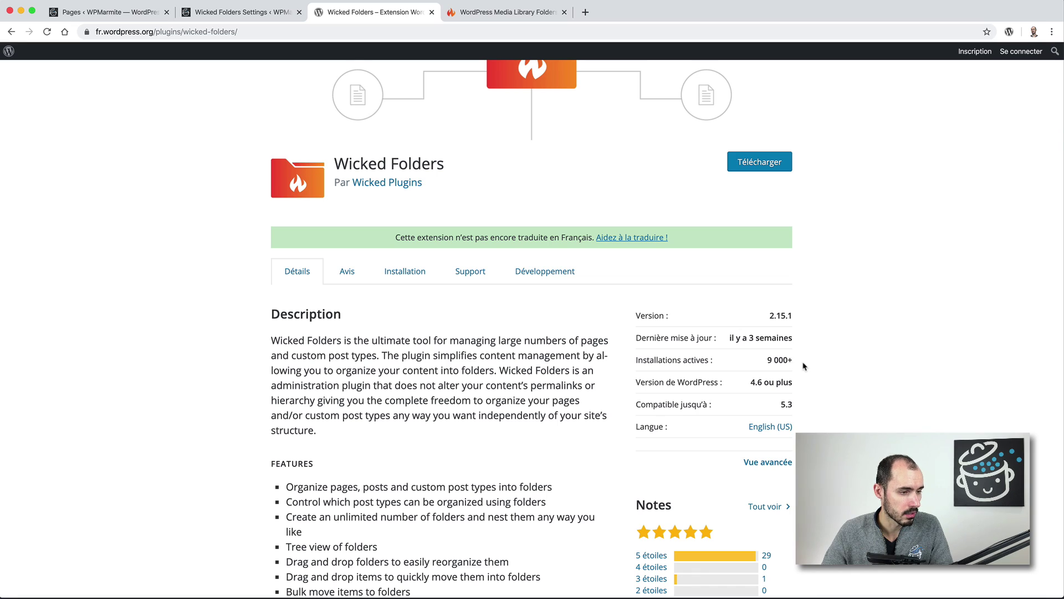
# Review the Wicked Folders plugin page, including its features, dynamic folders, how it works and the Pro version section
pyautogui.scroll(-3, 774, 361)
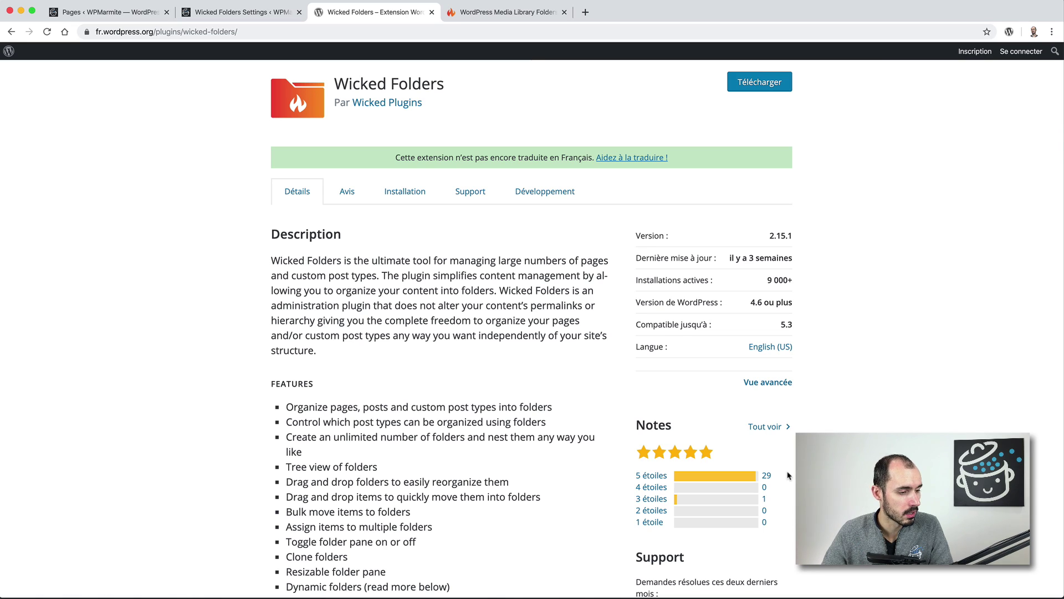
pyautogui.scroll(-1, 787, 475)
pyautogui.scroll(-5, 788, 475)
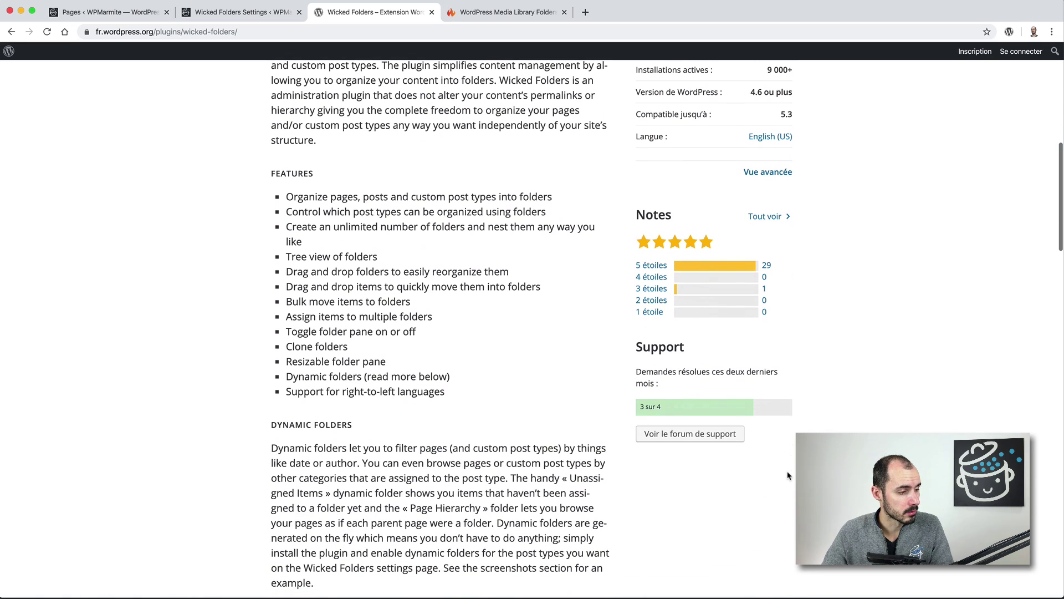
pyautogui.scroll(-15, 464, 405)
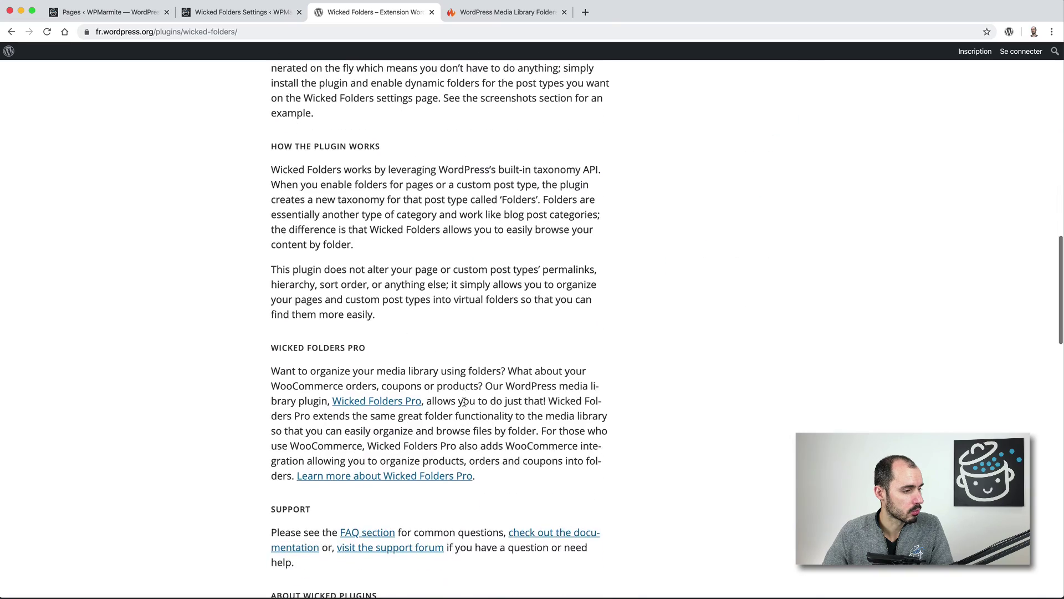
pyautogui.scroll(20, 464, 405)
pyautogui.scroll(8, 464, 405)
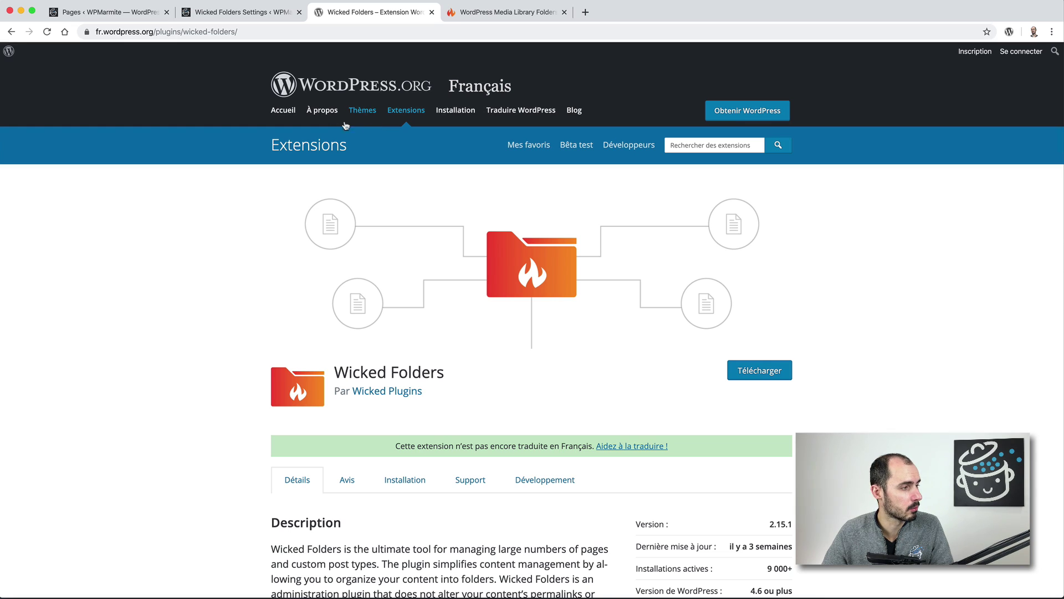
# Go to the WPMarmite Pages admin list and look through the pages and their folder assignments
pyautogui.click(85, 15)
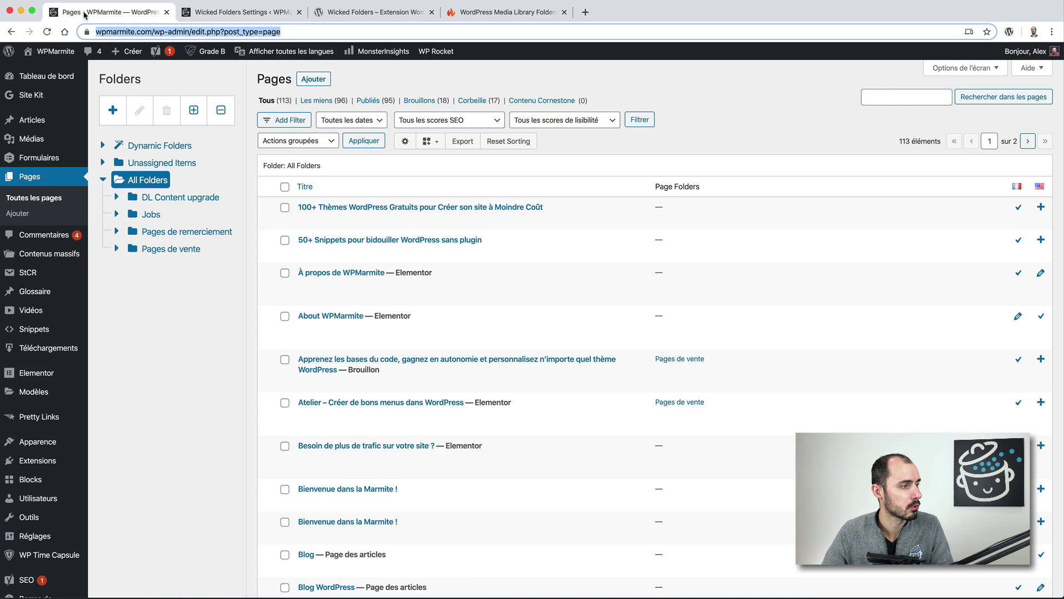
pyautogui.click(257, 72)
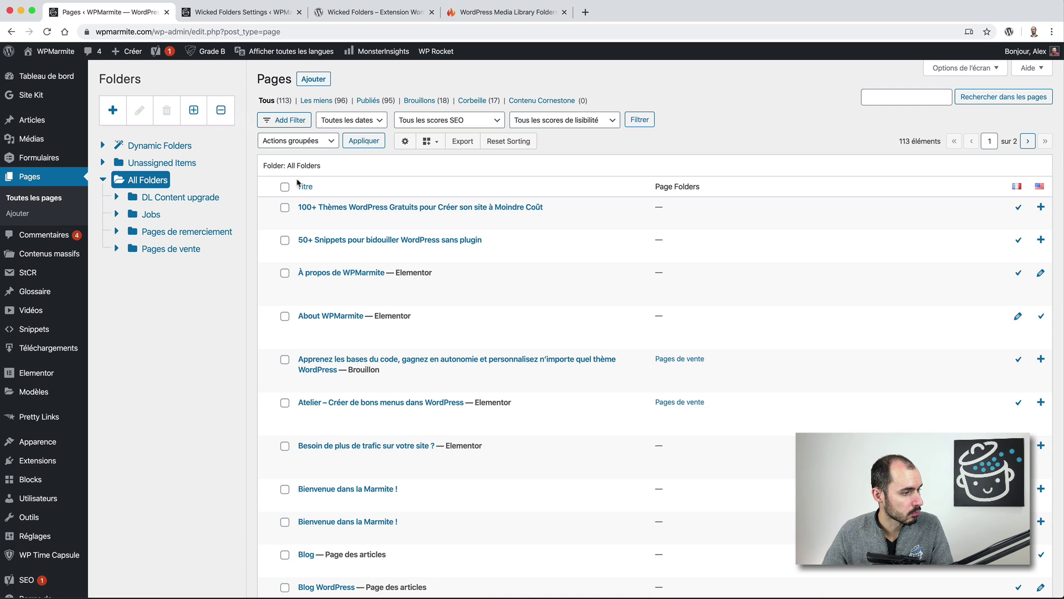
pyautogui.scroll(-3, 298, 183)
pyautogui.scroll(3, 314, 273)
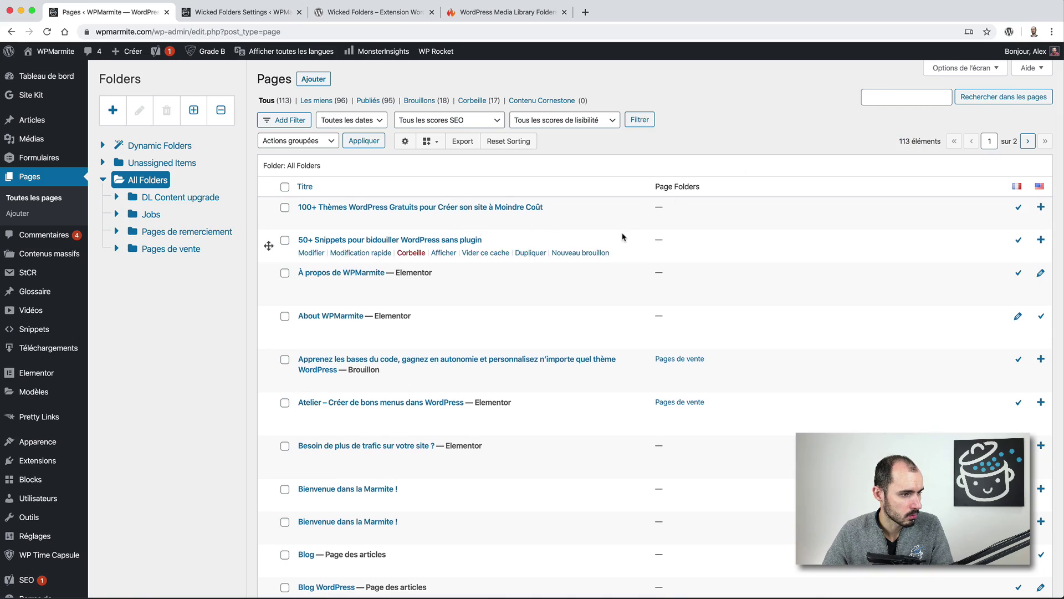
pyautogui.scroll(-10, 623, 237)
pyautogui.scroll(-20, 623, 237)
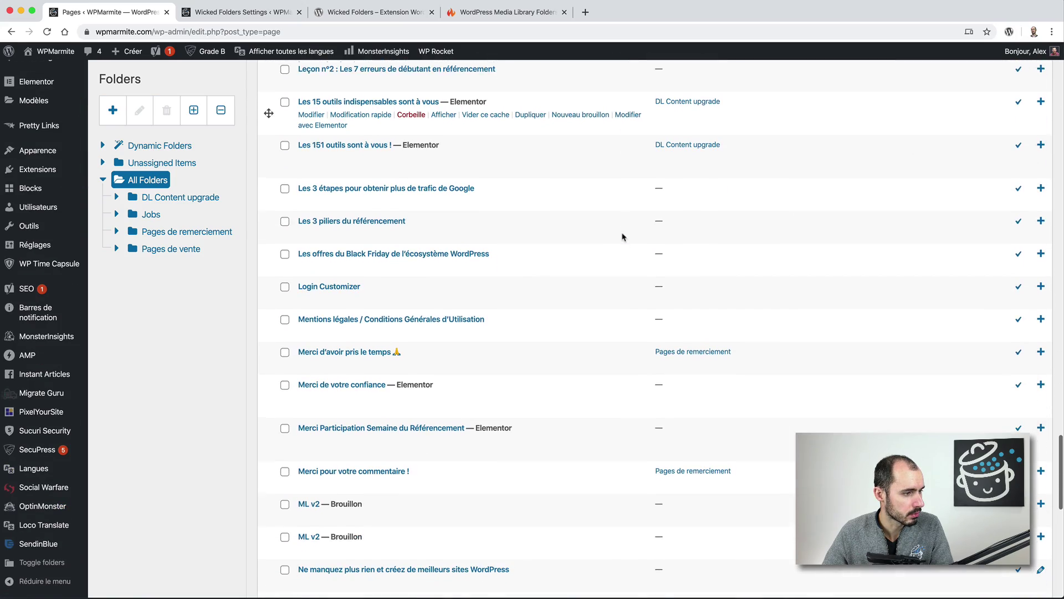
pyautogui.scroll(20, 622, 237)
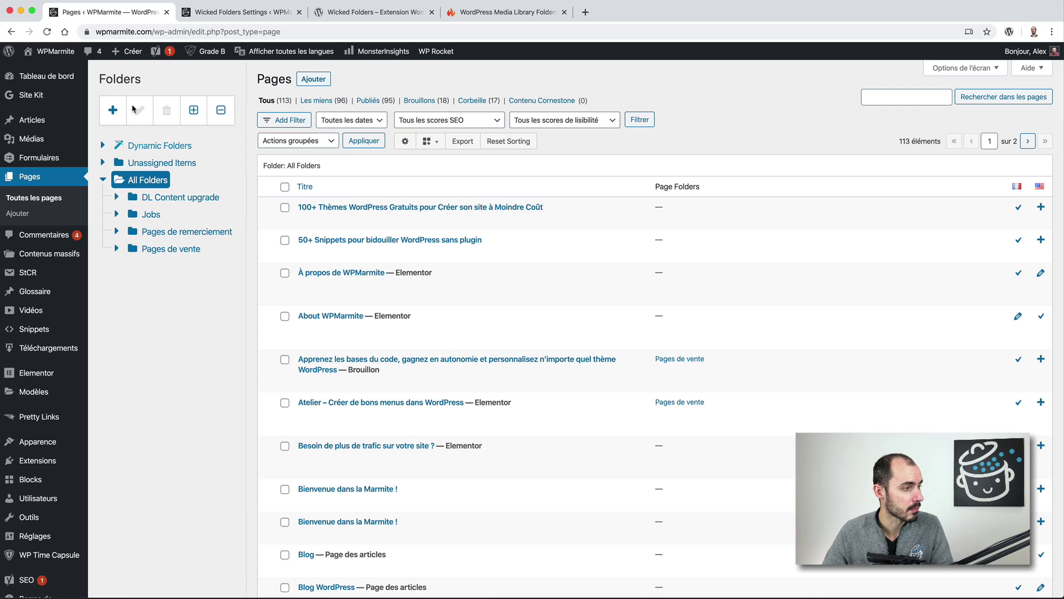
# Create a new top-level page folder named "Arbo", leaving the parent folder option at its default
pyautogui.click(114, 113)
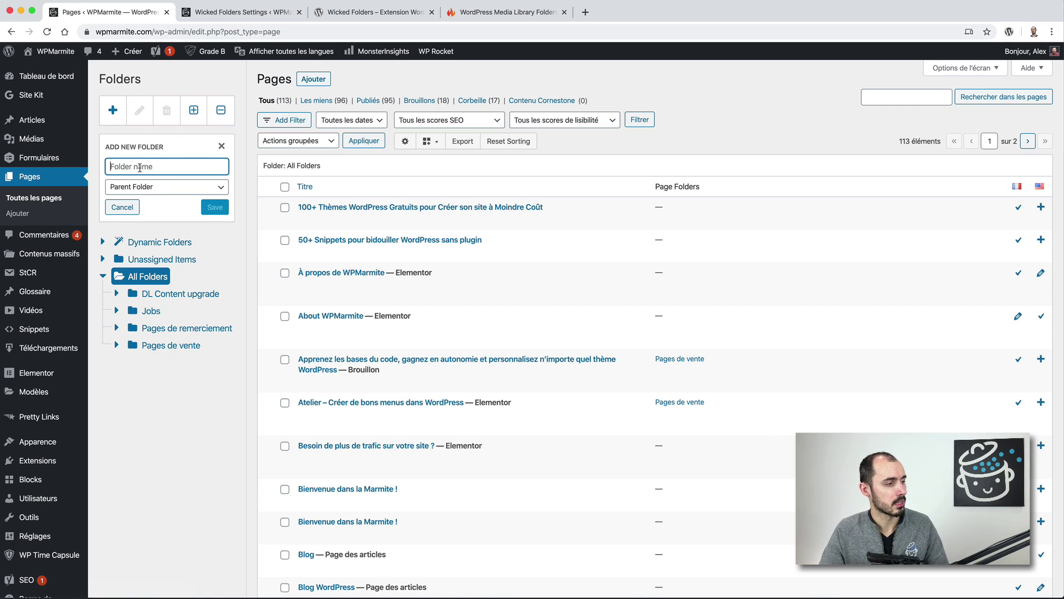
pyautogui.click(146, 186)
pyautogui.click(147, 187)
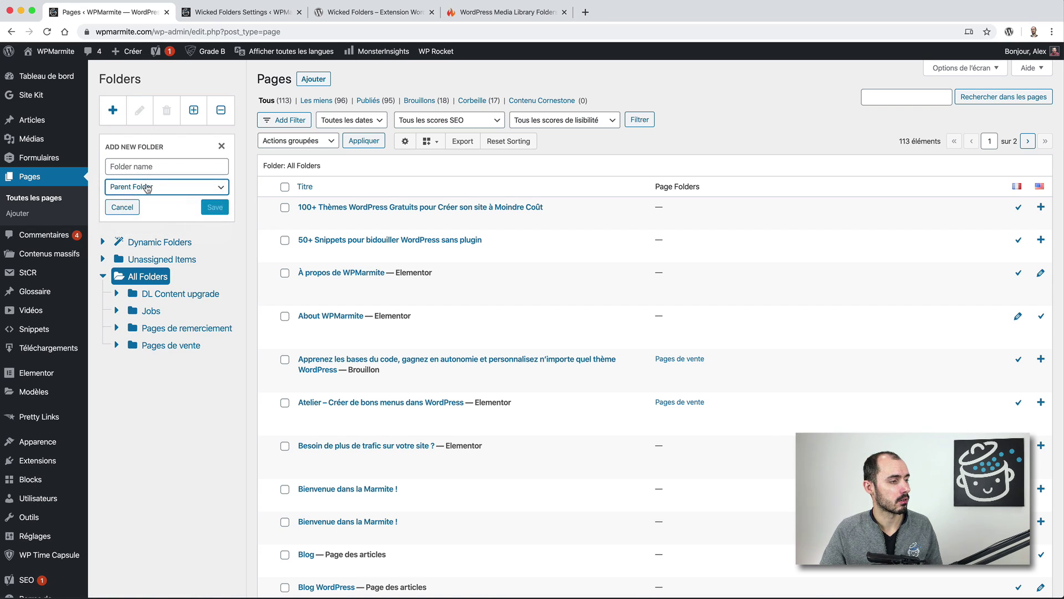
pyautogui.click(166, 188)
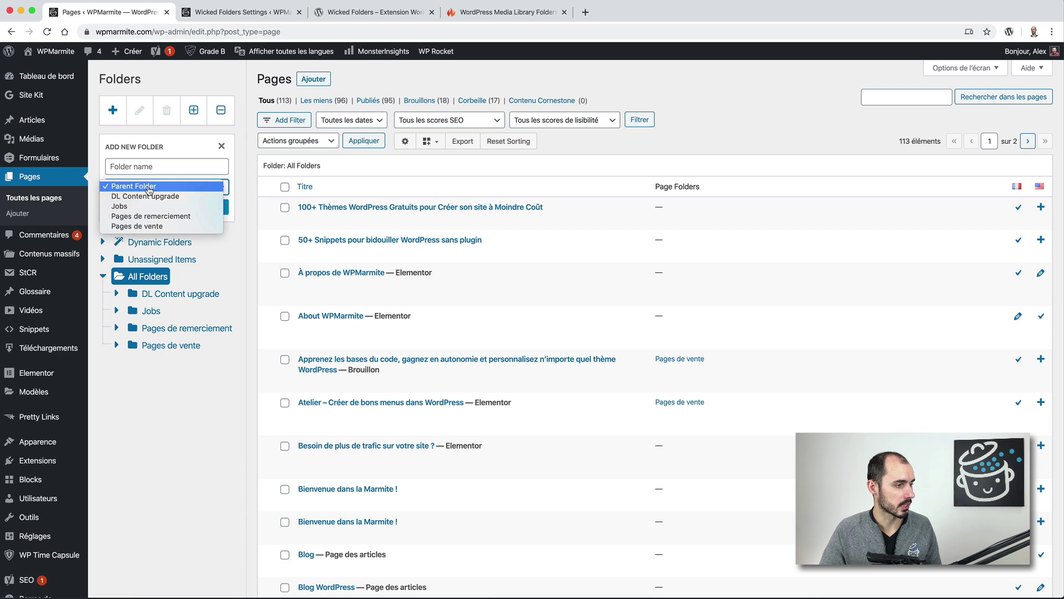
pyautogui.click(149, 189)
pyautogui.click(160, 167)
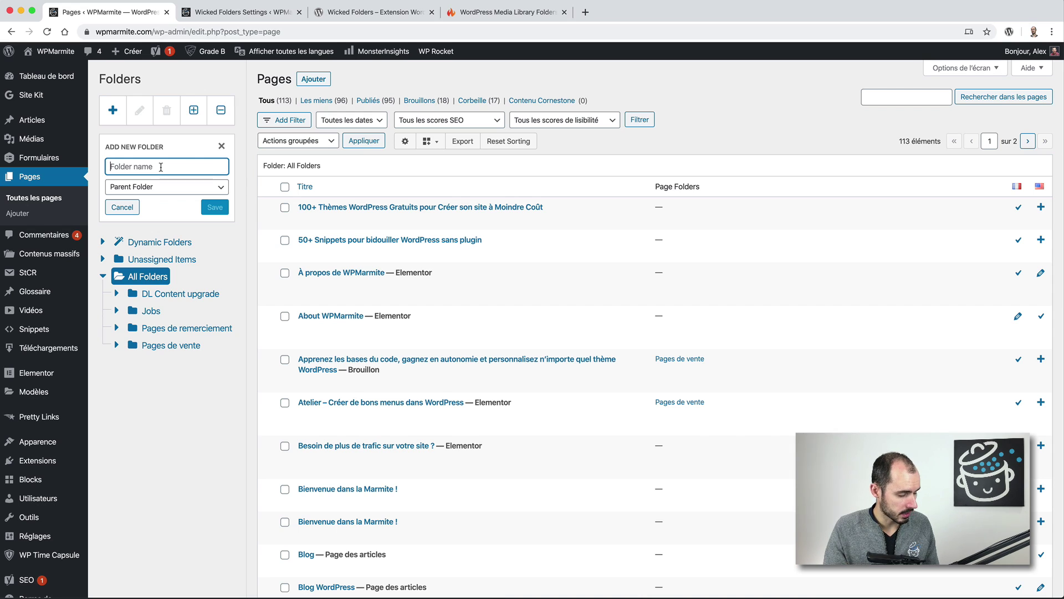
pyautogui.write('Arbo')
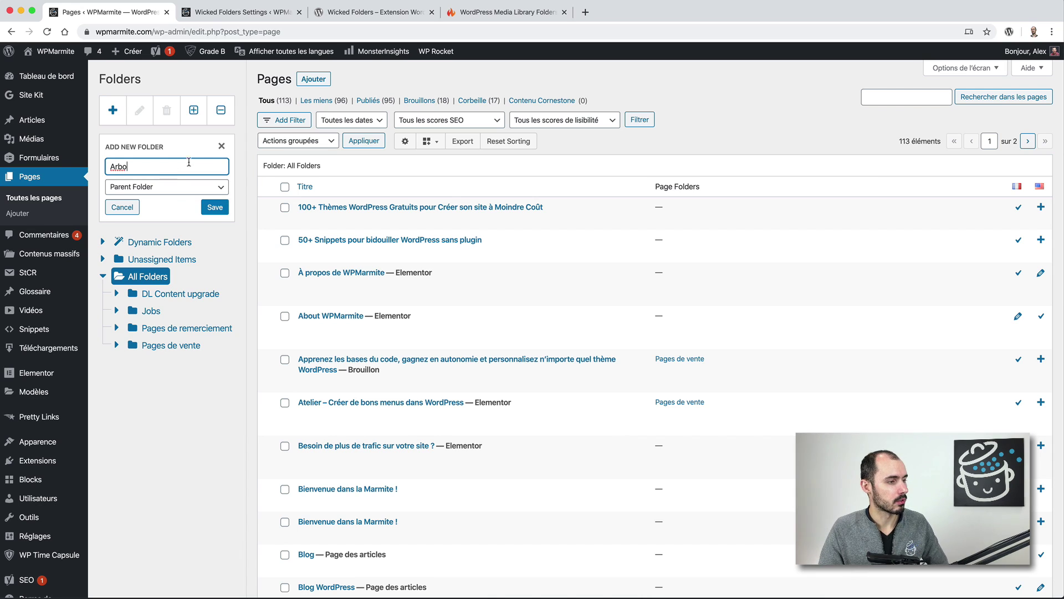
pyautogui.click(217, 209)
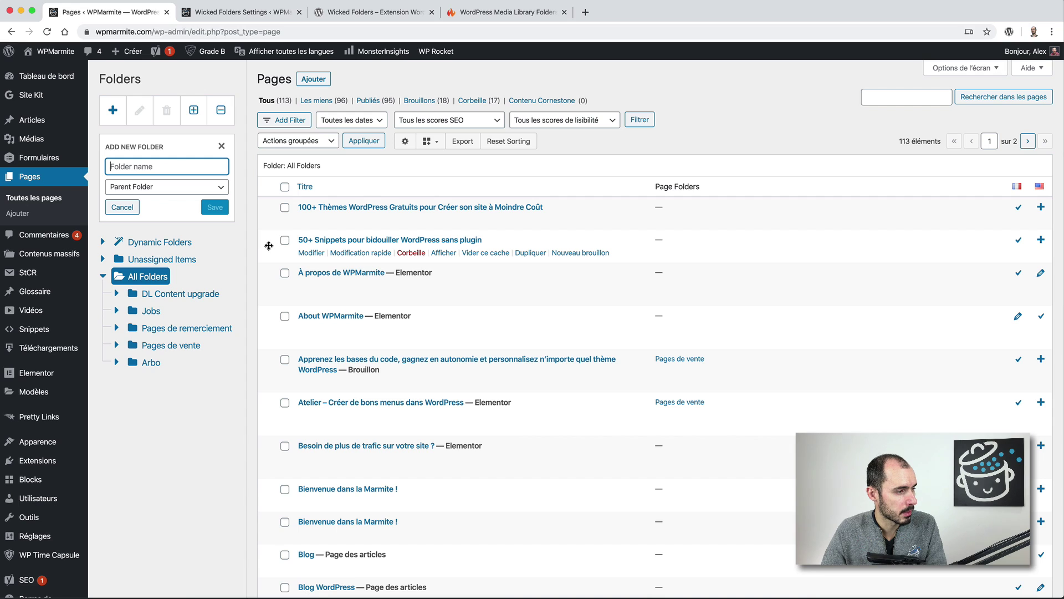
# Move the pages "50+ Snippets pour bidouiller WordPress sans plugin", "À propos de WPMarmite" and "100+ Thèmes WordPress Gratuits" into the Arbo folder
pyautogui.moveTo(254, 257); pyautogui.dragTo(147, 362)
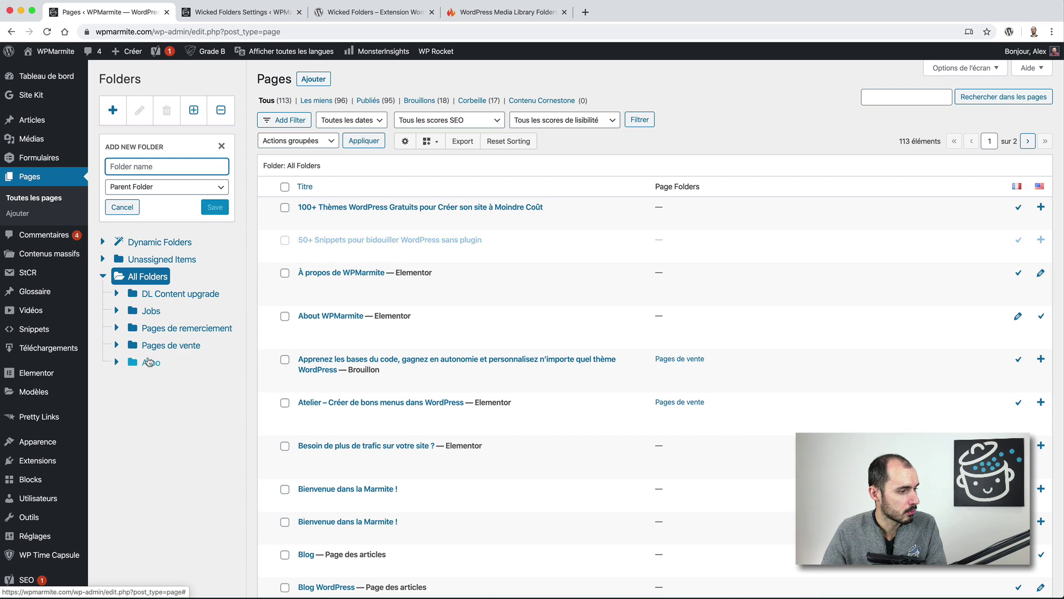
pyautogui.moveTo(261, 256); pyautogui.dragTo(146, 362)
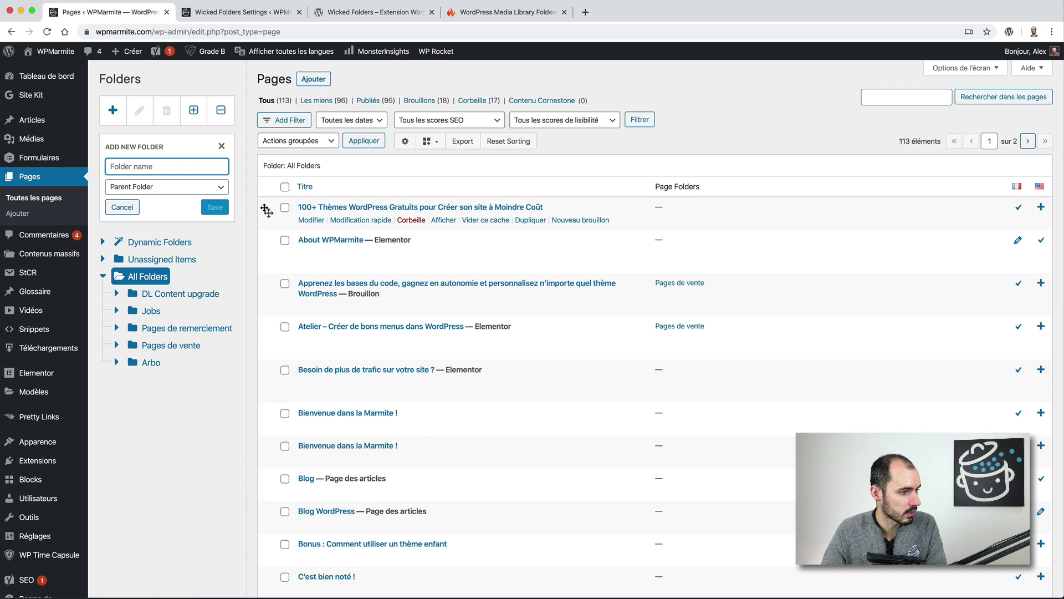
pyautogui.moveTo(268, 211); pyautogui.dragTo(148, 362)
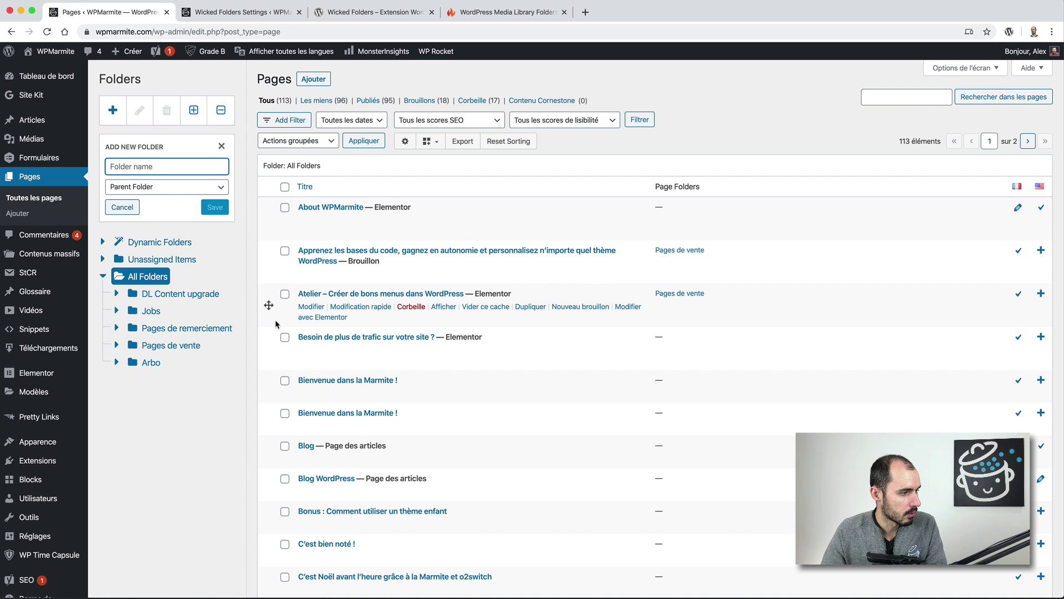
# Move the "Blog" posts page into the Arbo folder
pyautogui.scroll(-2, 275, 312)
pyautogui.scroll(-2, 280, 311)
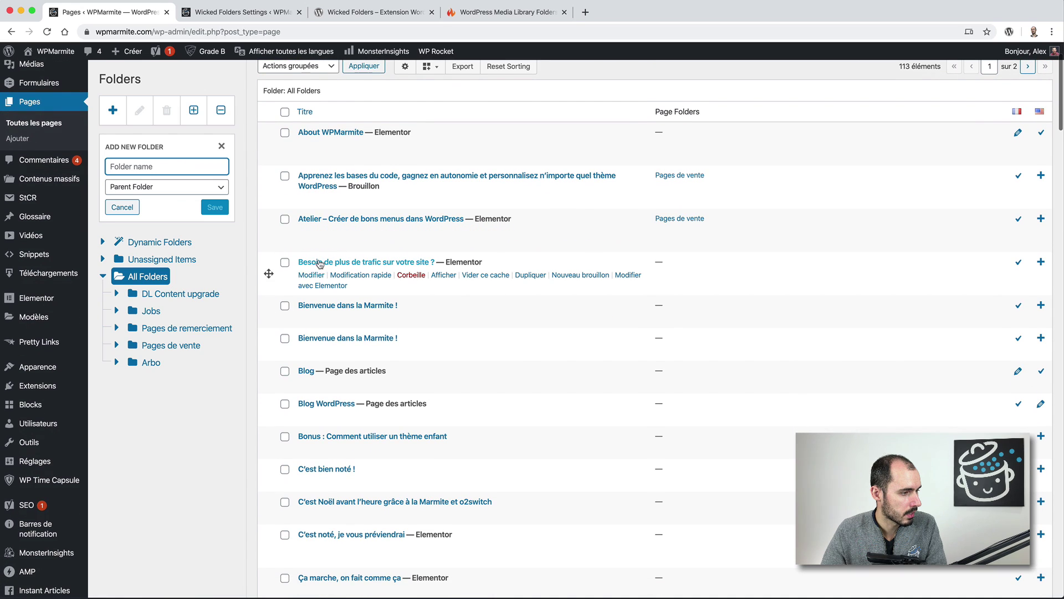
pyautogui.scroll(-3, 299, 268)
pyautogui.scroll(-1, 324, 297)
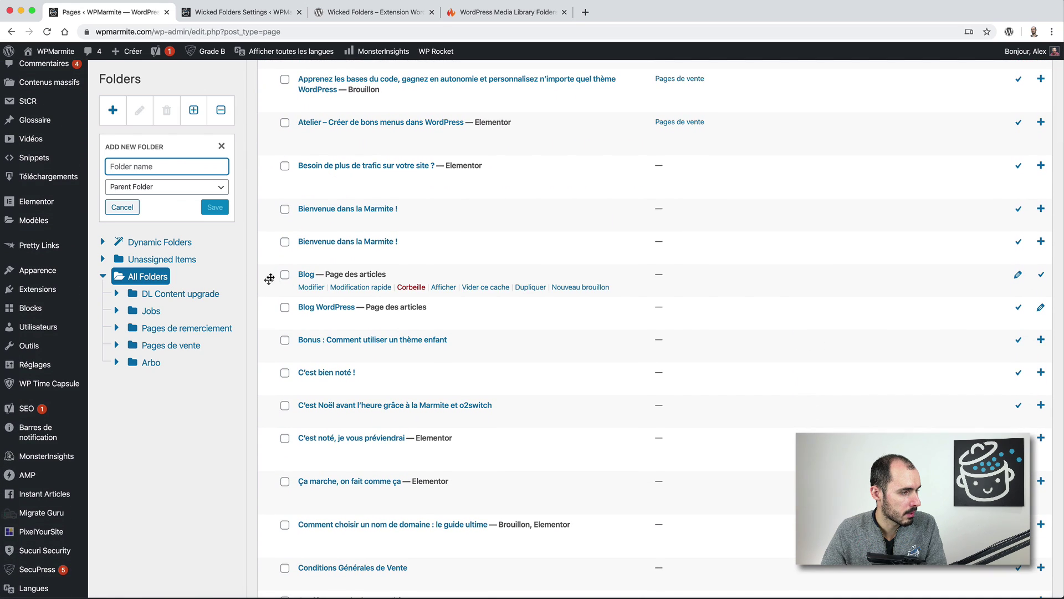
pyautogui.moveTo(269, 280); pyautogui.dragTo(165, 355)
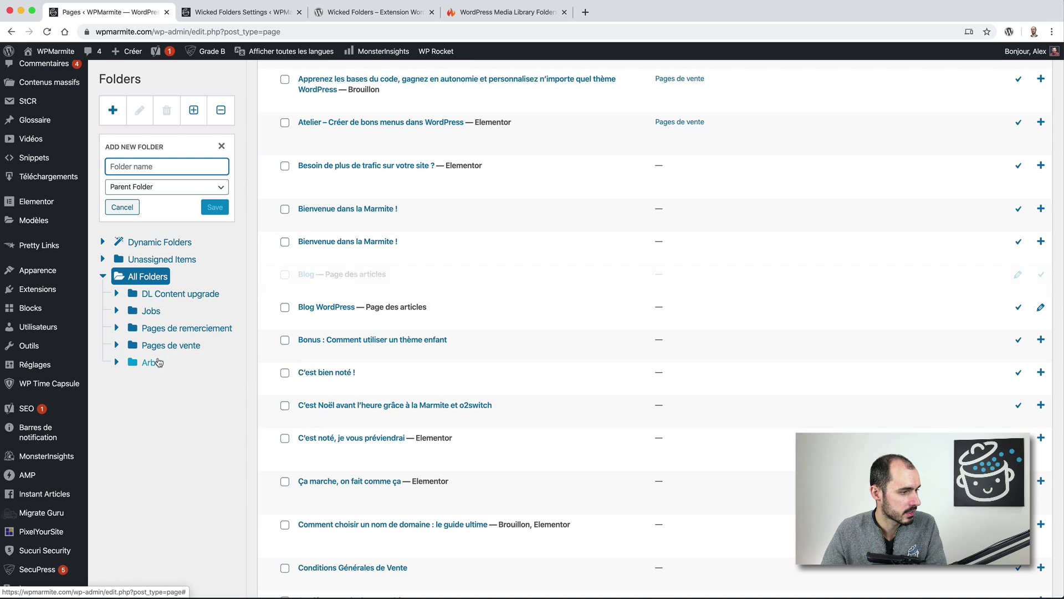
pyautogui.scroll(-2, 276, 315)
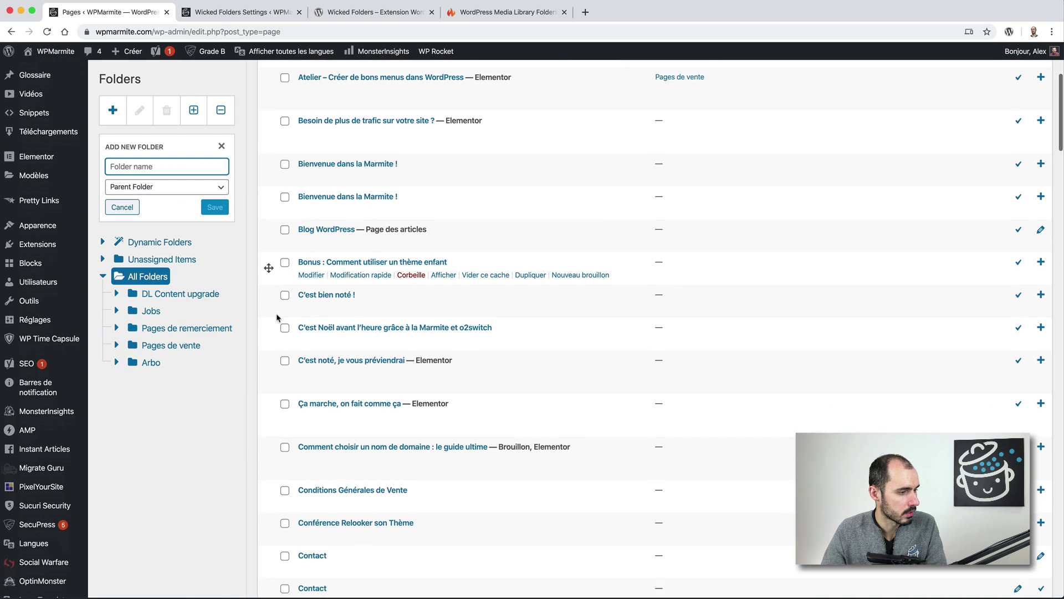
# Show the "Pages de vente" folder and view its CSSExpress page in a separate tab, closing that tab when done
pyautogui.scroll(5, 276, 315)
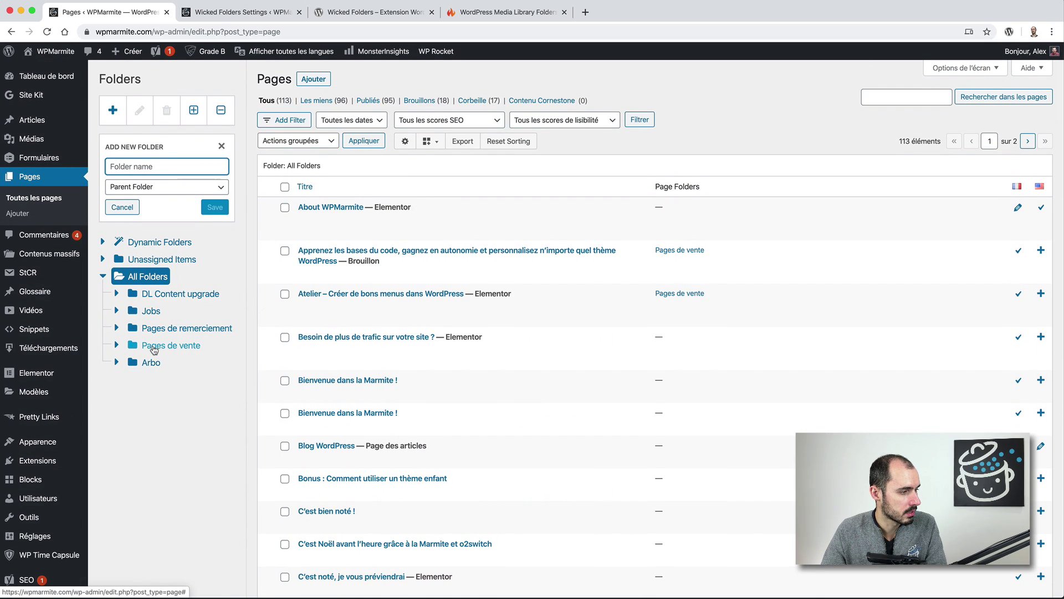
pyautogui.click(155, 347)
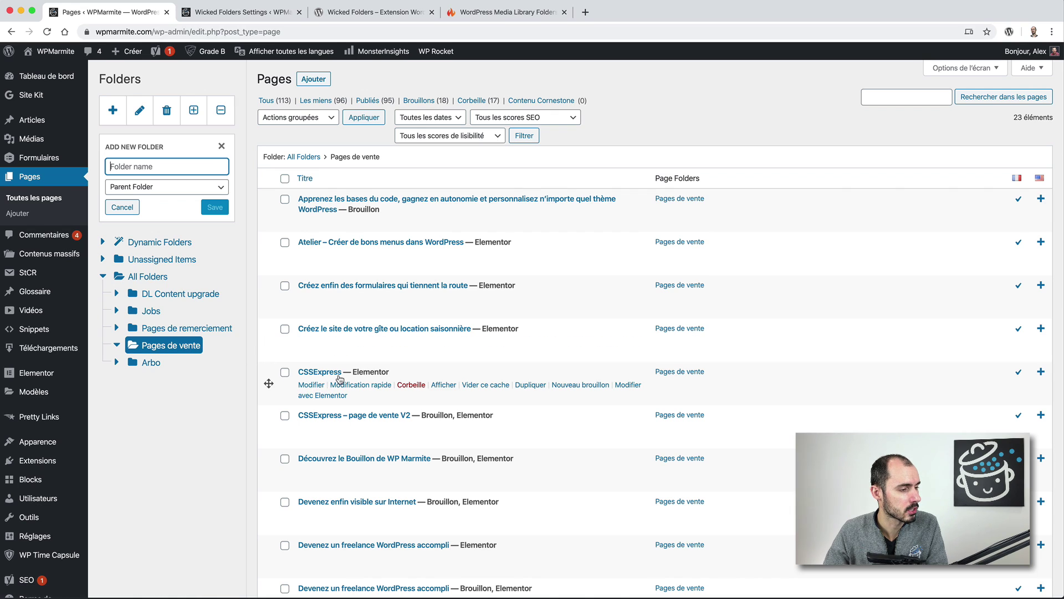
pyautogui.rightClick(445, 389)
pyautogui.click(457, 387)
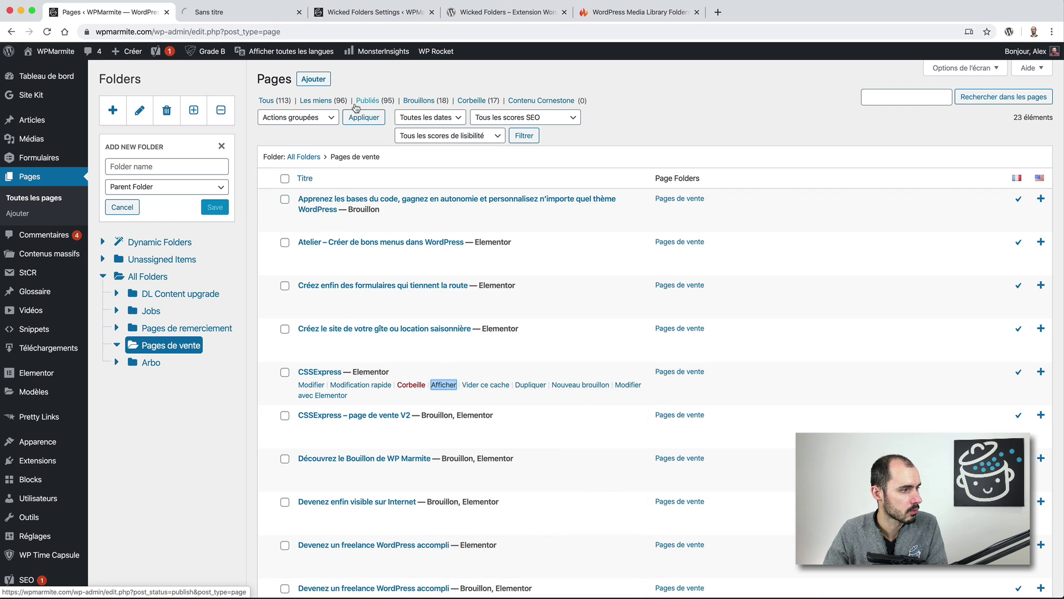
pyautogui.click(269, 12)
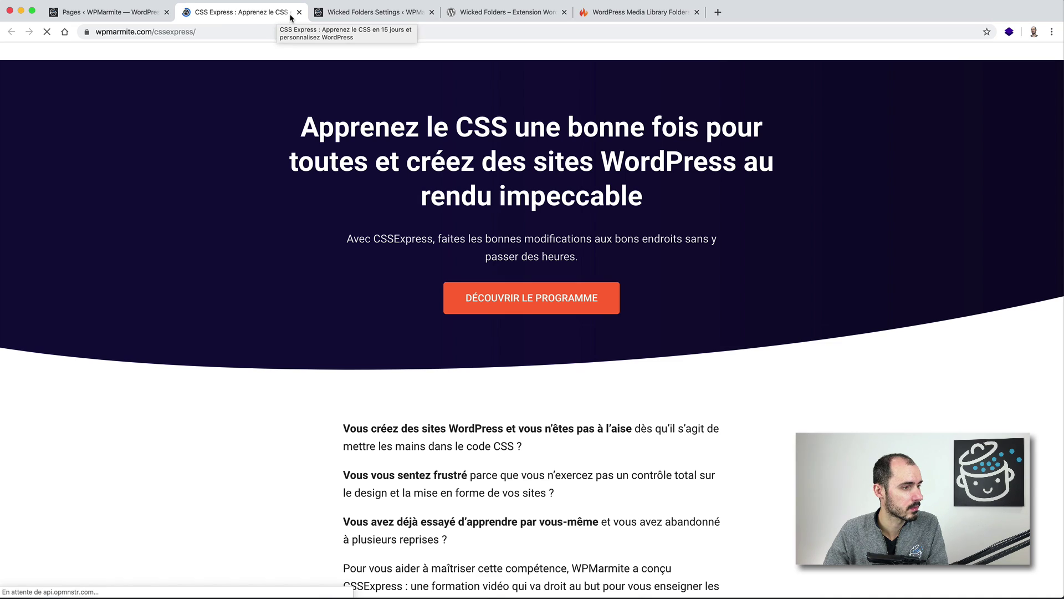
pyautogui.click(299, 13)
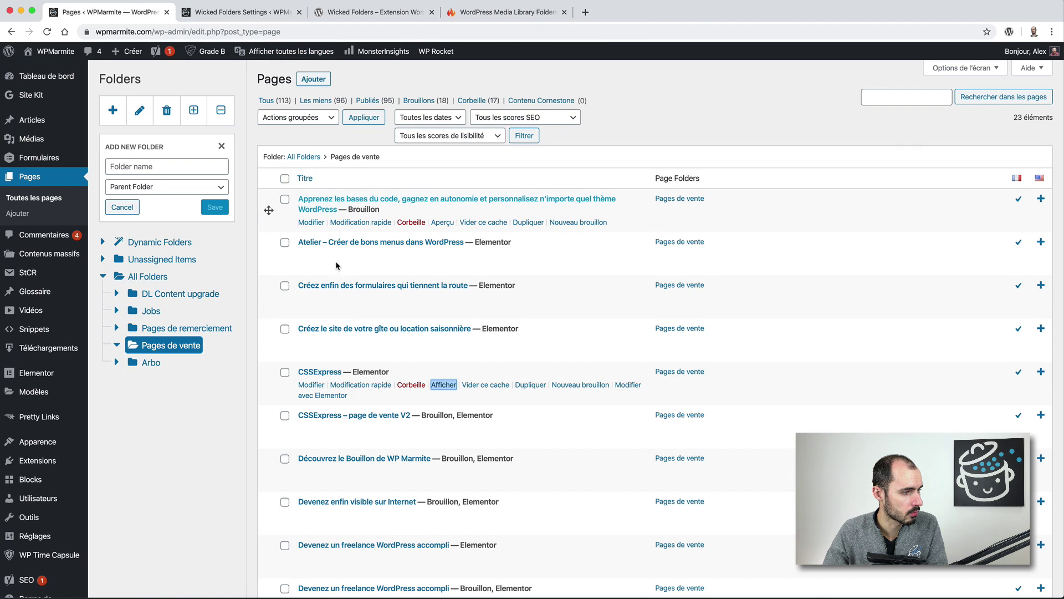
# Browse the contents of the "Pages de remerciement", "Jobs" and "DL Content upgrade" folders one after another
pyautogui.scroll(-5, 283, 266)
pyautogui.scroll(5, 284, 294)
pyautogui.click(192, 329)
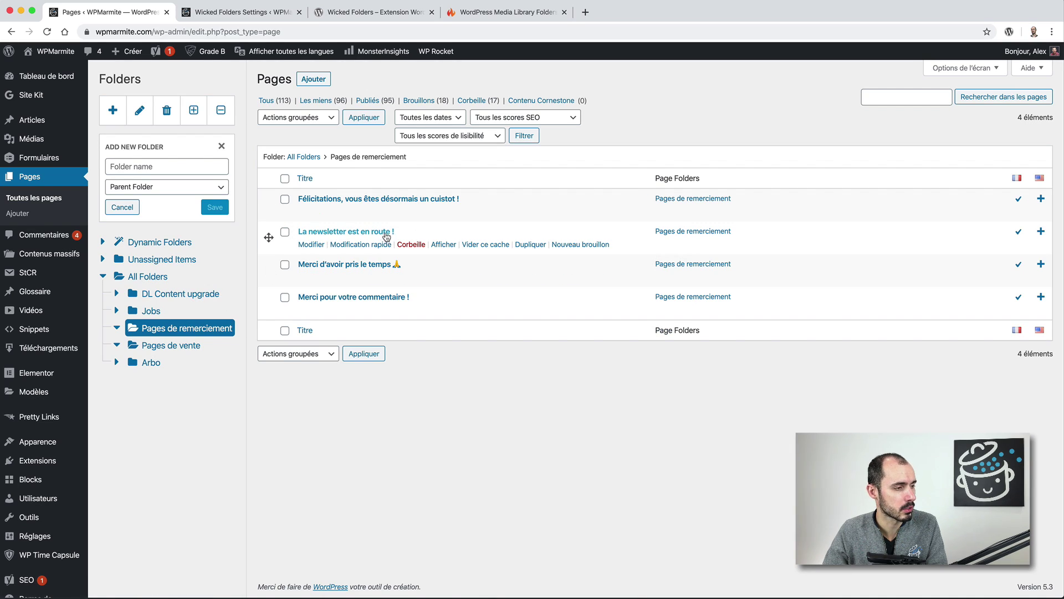
pyautogui.click(151, 311)
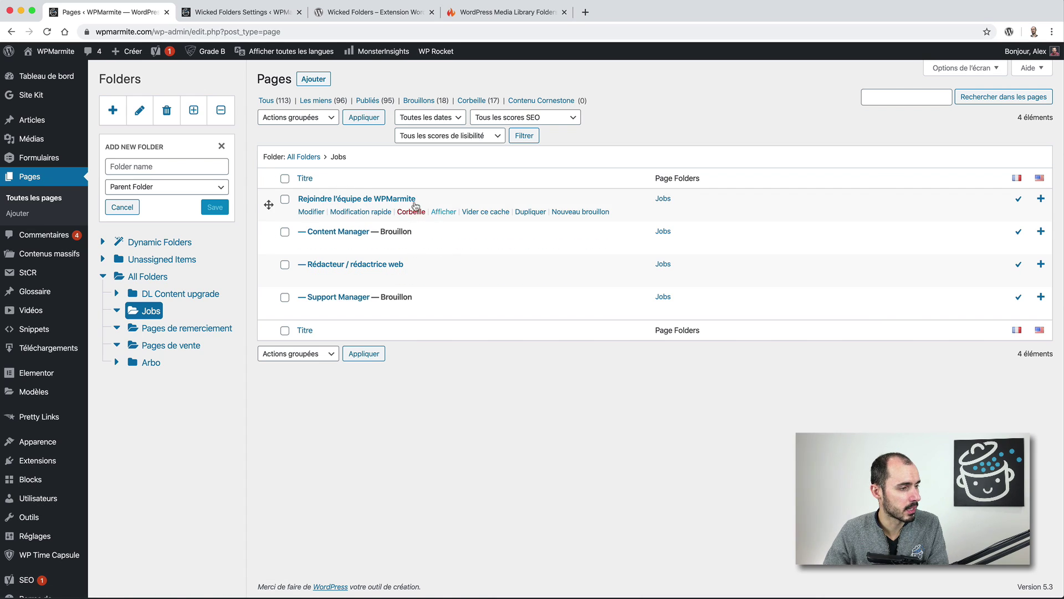
pyautogui.click(175, 295)
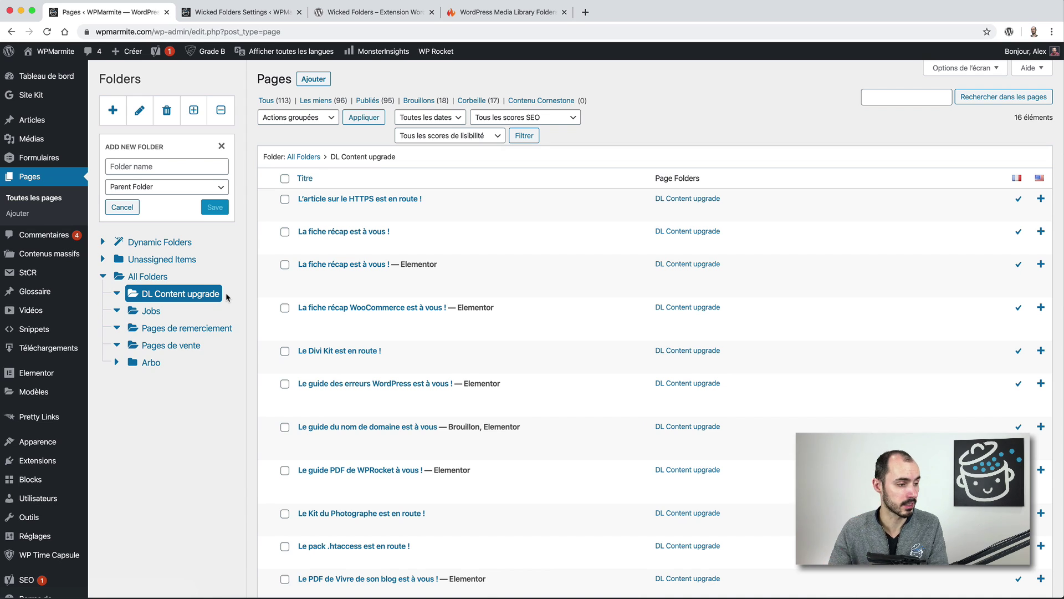
# Show the pages in All Folders, and look through the pages under Unassigned Items
pyautogui.click(150, 277)
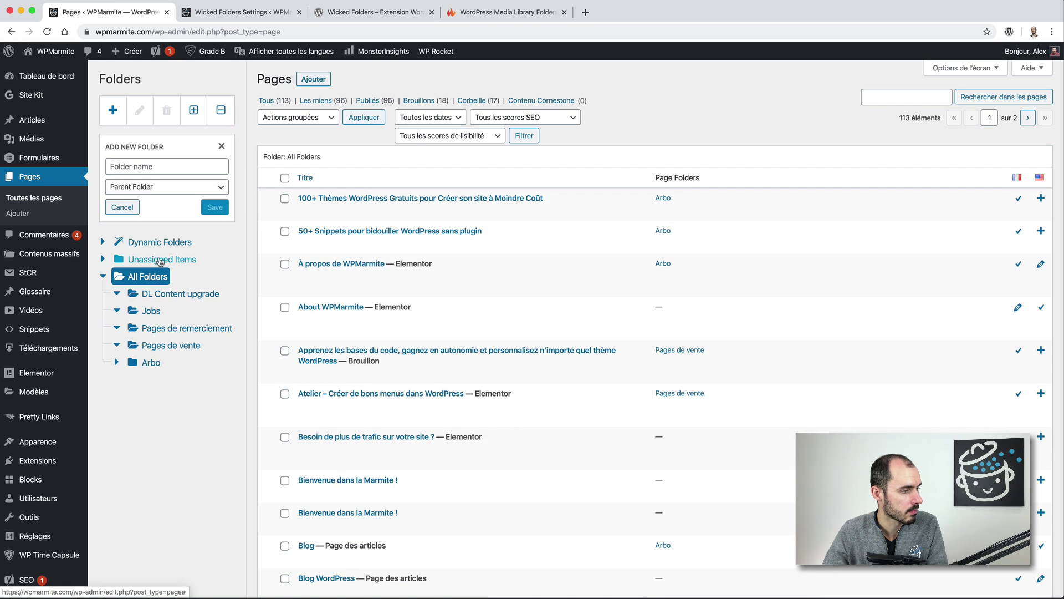
pyautogui.click(160, 261)
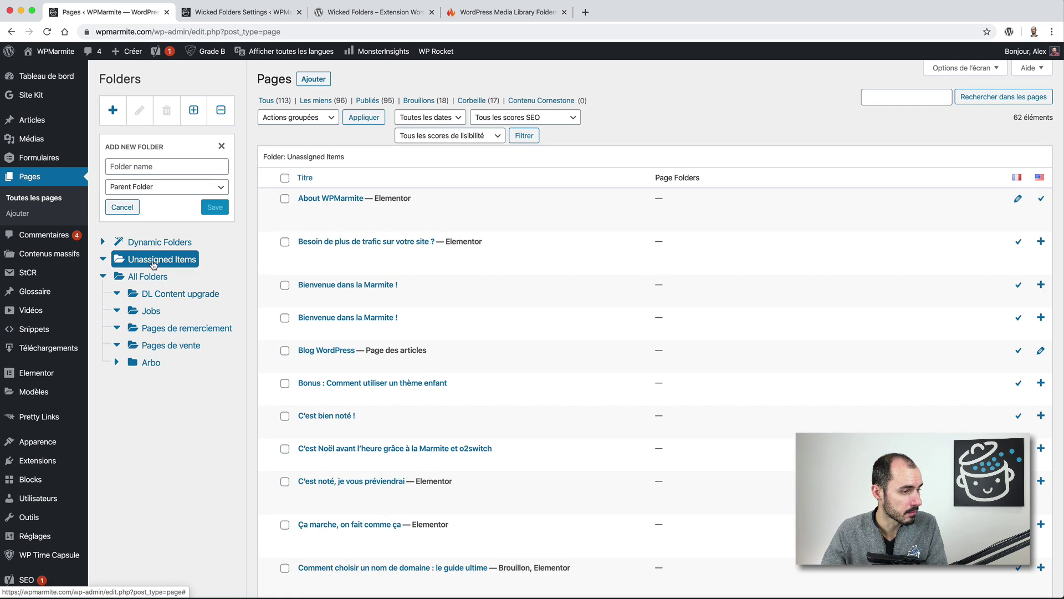
pyautogui.scroll(-20, 322, 337)
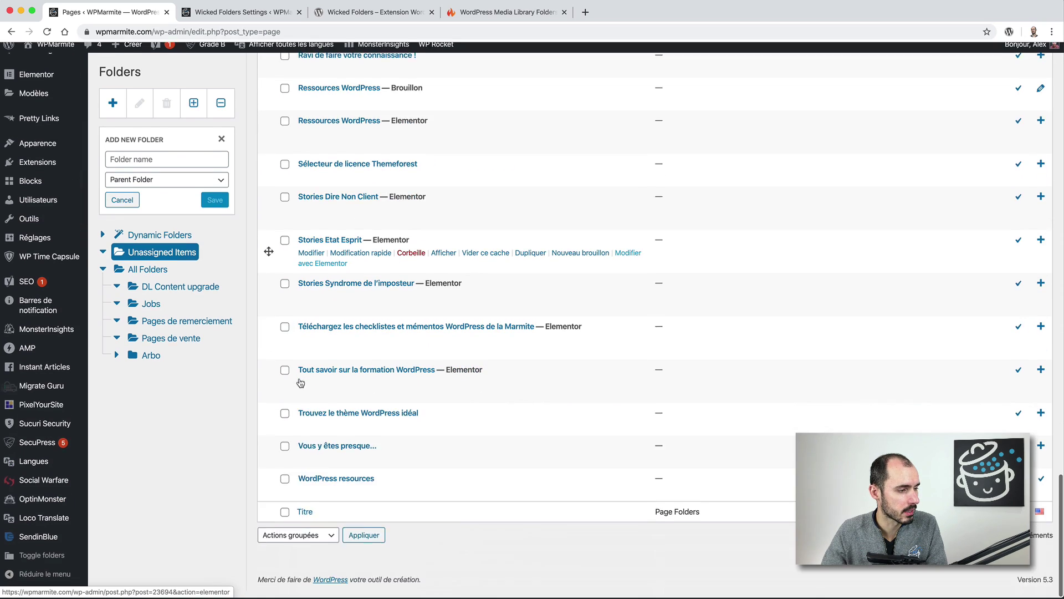
pyautogui.scroll(20, 300, 383)
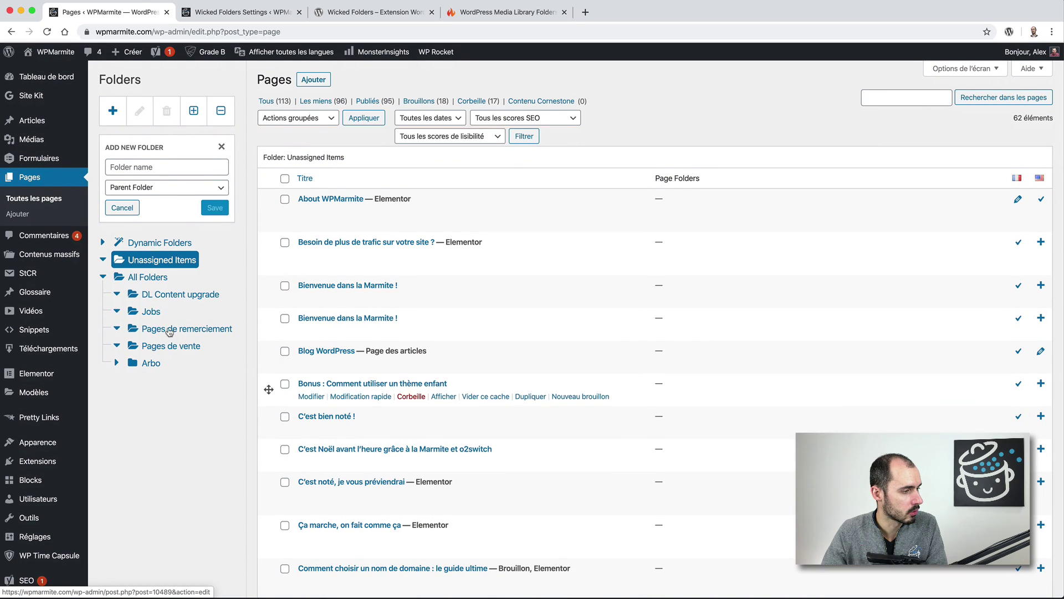
# Show the Dynamic Folders and browse the All Authors folder, collapsing its author list when done
pyautogui.click(148, 244)
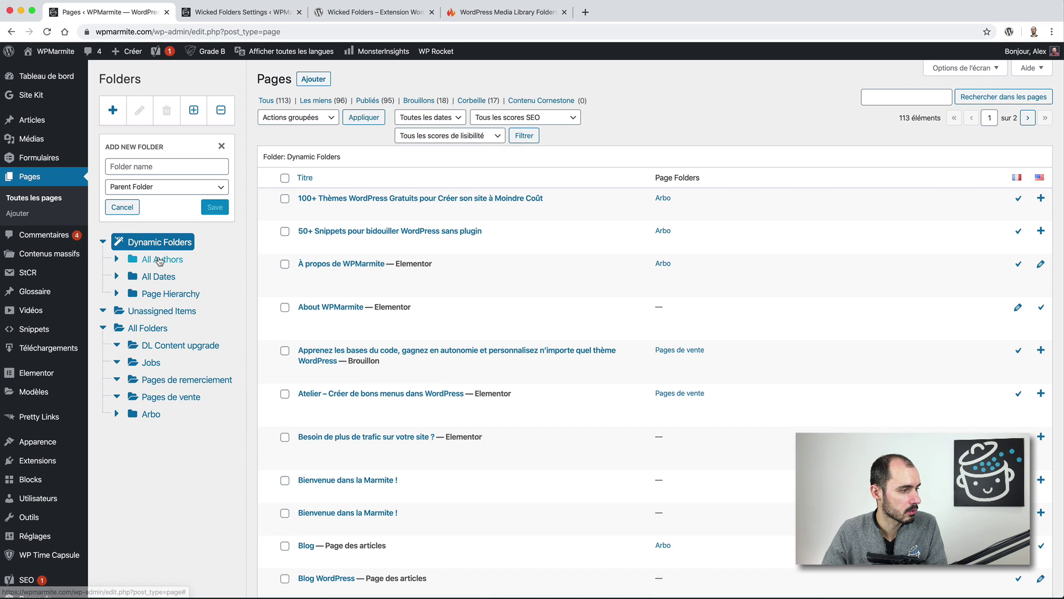
pyautogui.click(159, 260)
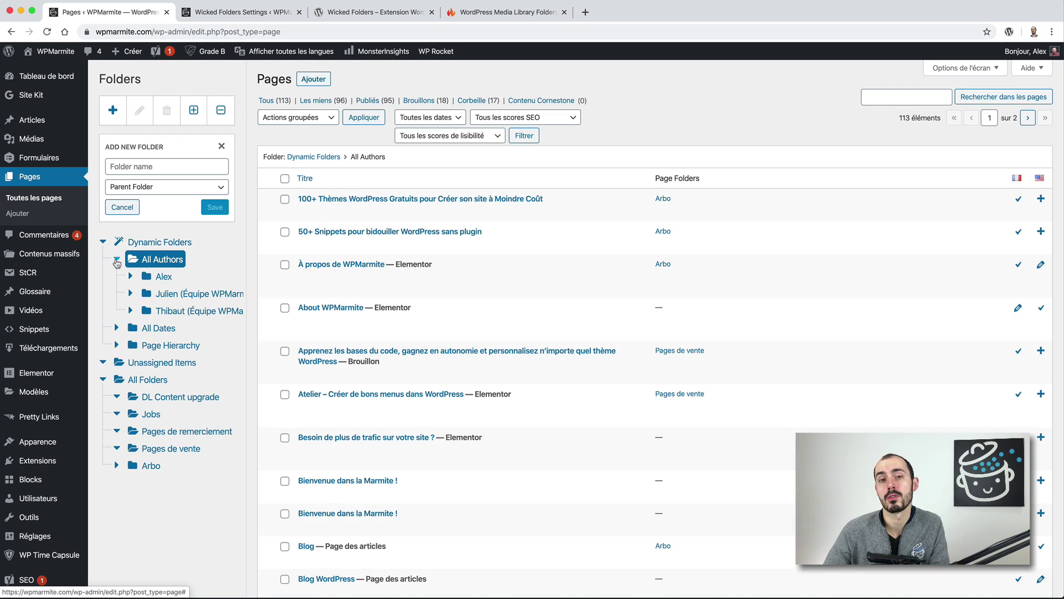
pyautogui.click(117, 261)
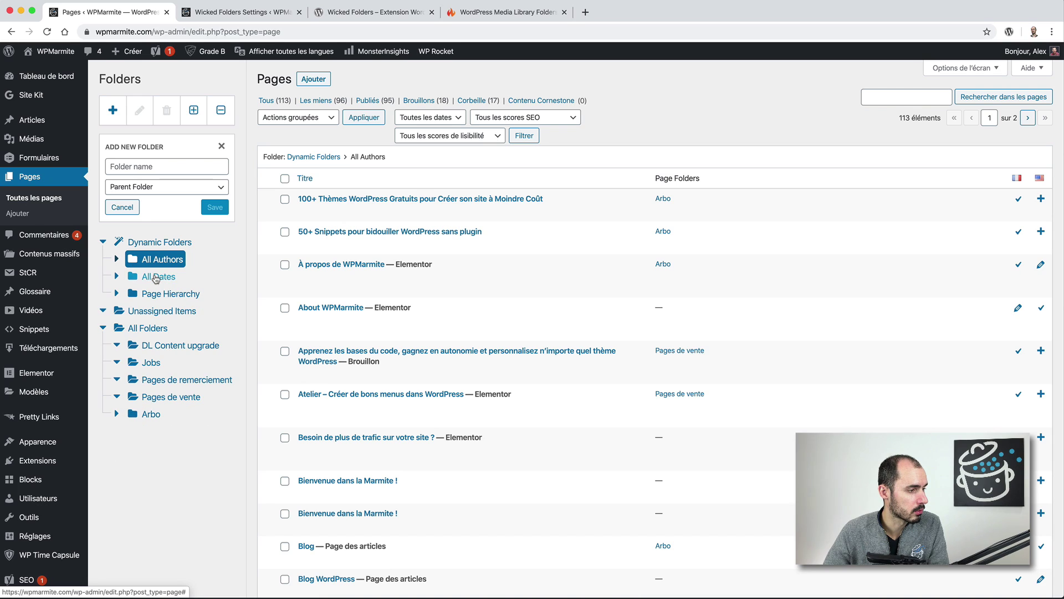
# Browse the All Dates dynamic folder down to 2011 and the Page Hierarchy folder, collapsing each after viewing
pyautogui.click(156, 277)
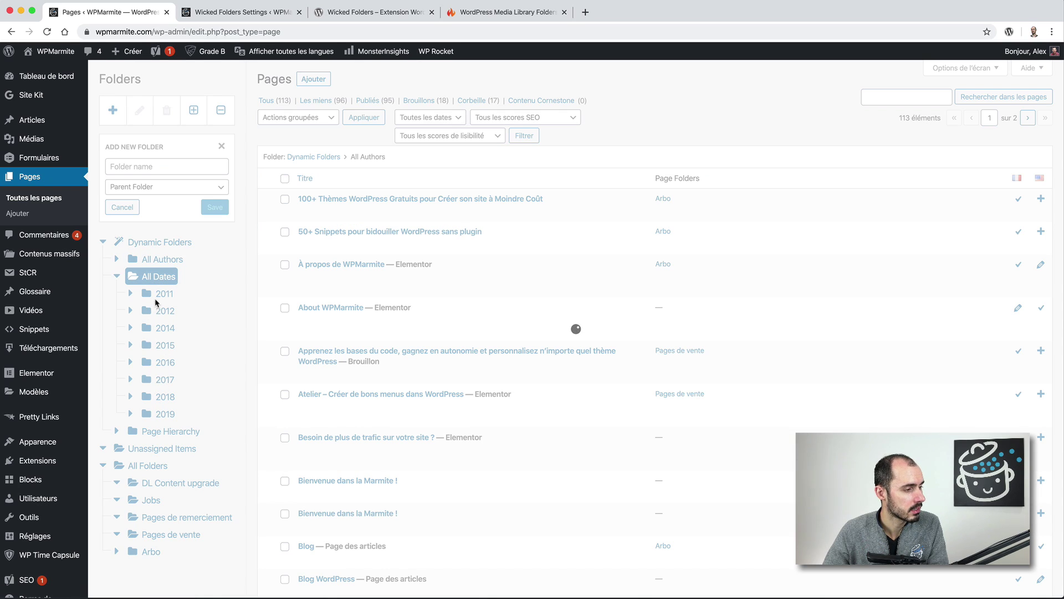
pyautogui.click(165, 293)
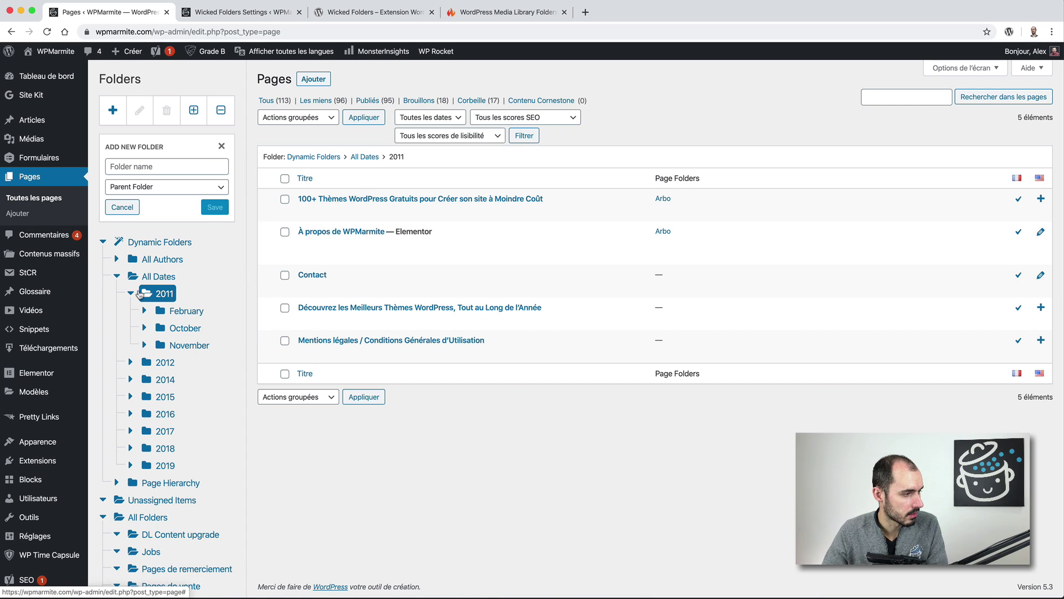
pyautogui.click(134, 294)
pyautogui.click(116, 276)
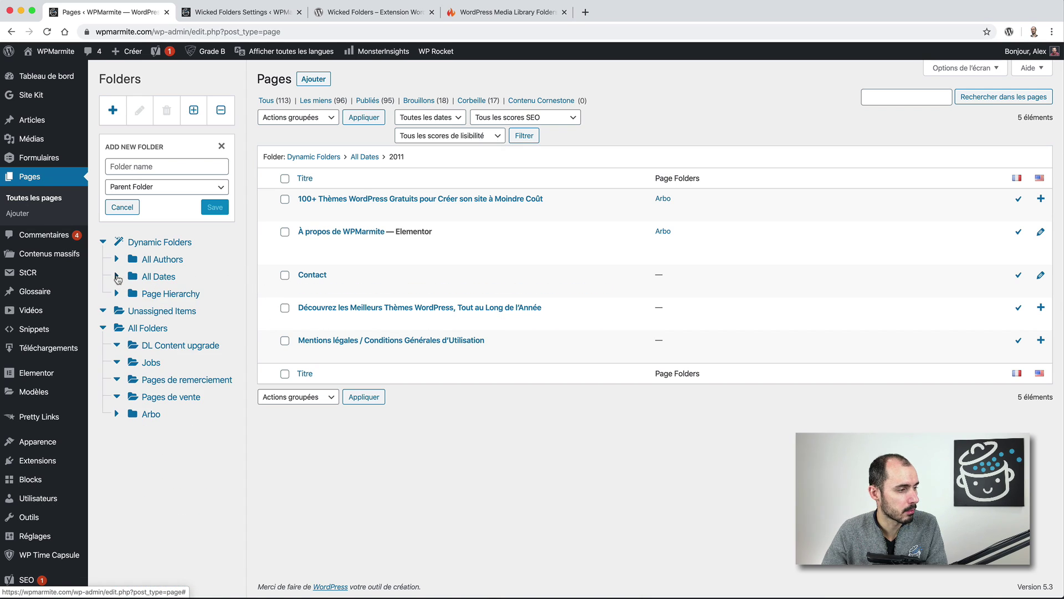
pyautogui.click(141, 295)
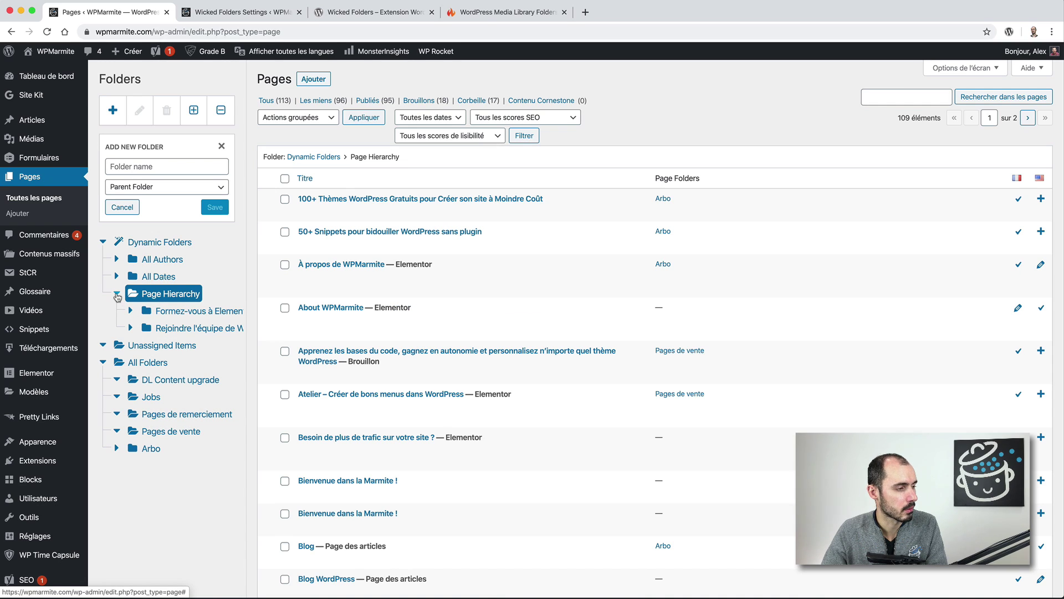
pyautogui.click(117, 293)
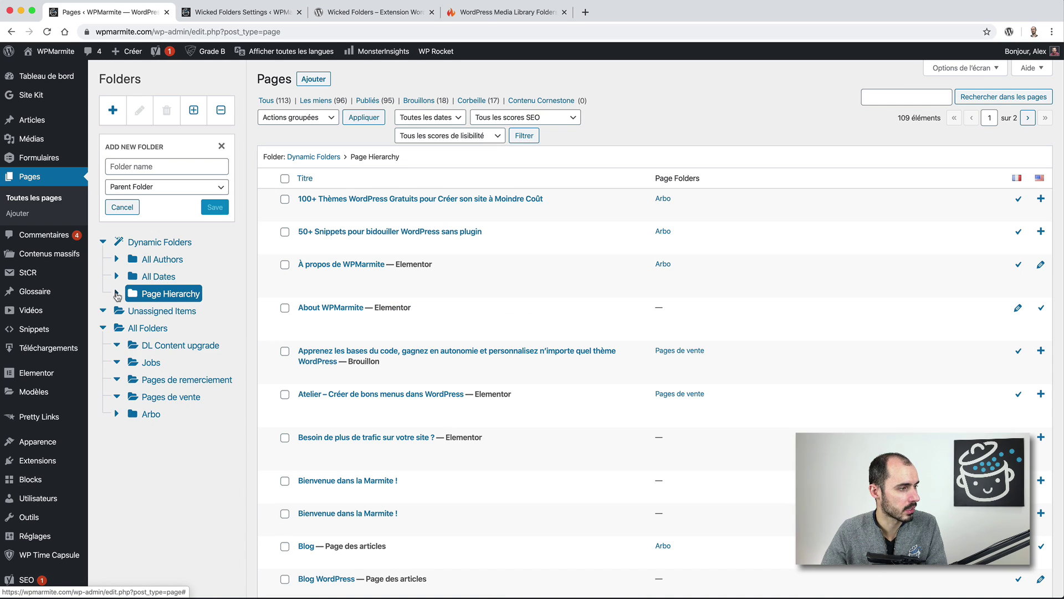
# Expand all folders at once, look through the full tree, and collapse everything again
pyautogui.click(193, 114)
pyautogui.scroll(-20, 173, 306)
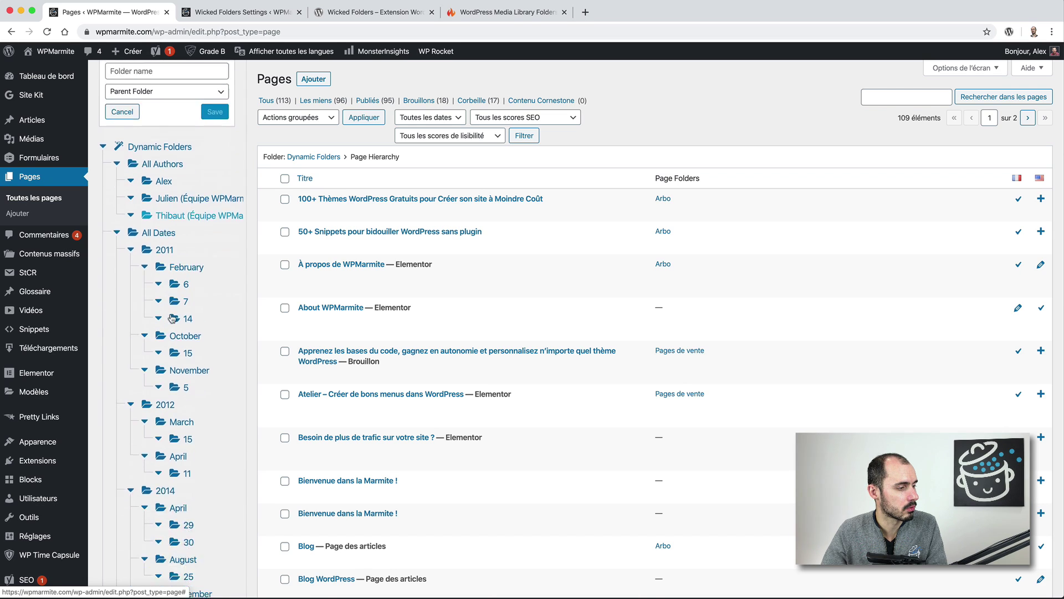
pyautogui.scroll(20, 173, 317)
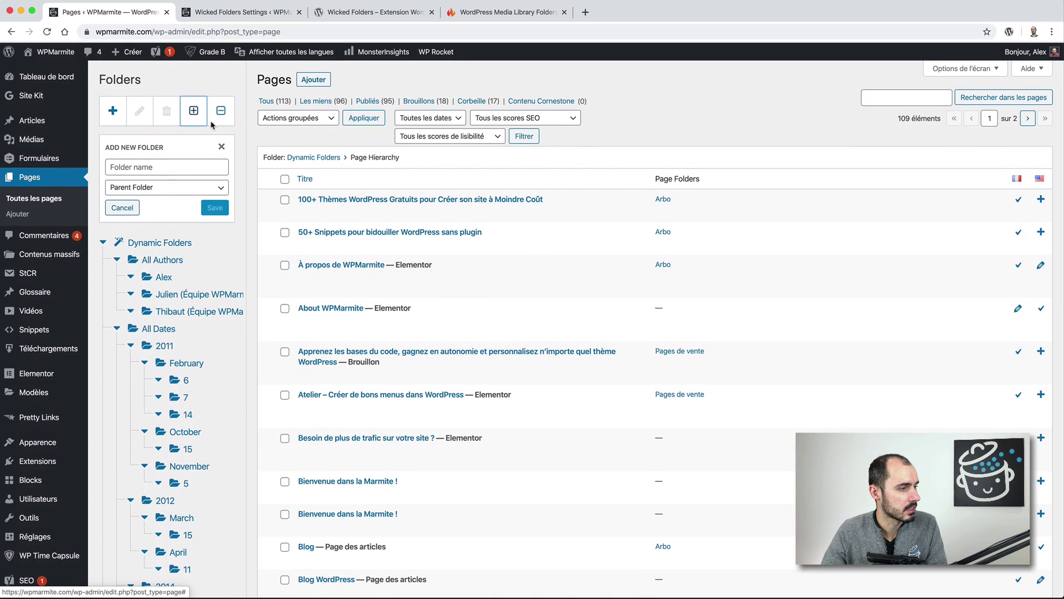
pyautogui.click(225, 114)
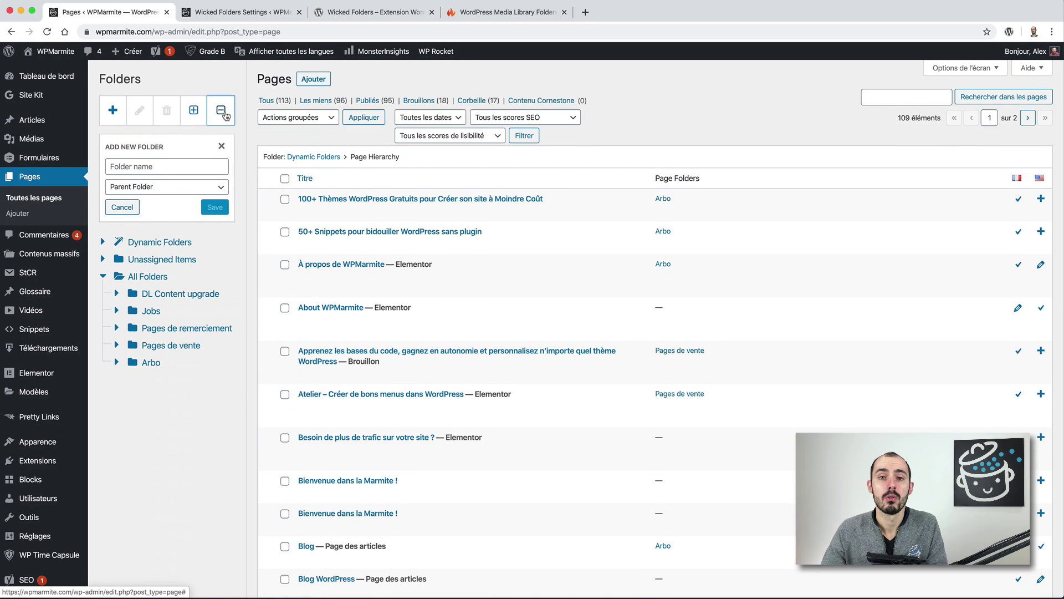
# Review the Wicked Folders settings, including the enabled post types, the general display options and the Dynamic Folders section
pyautogui.click(251, 12)
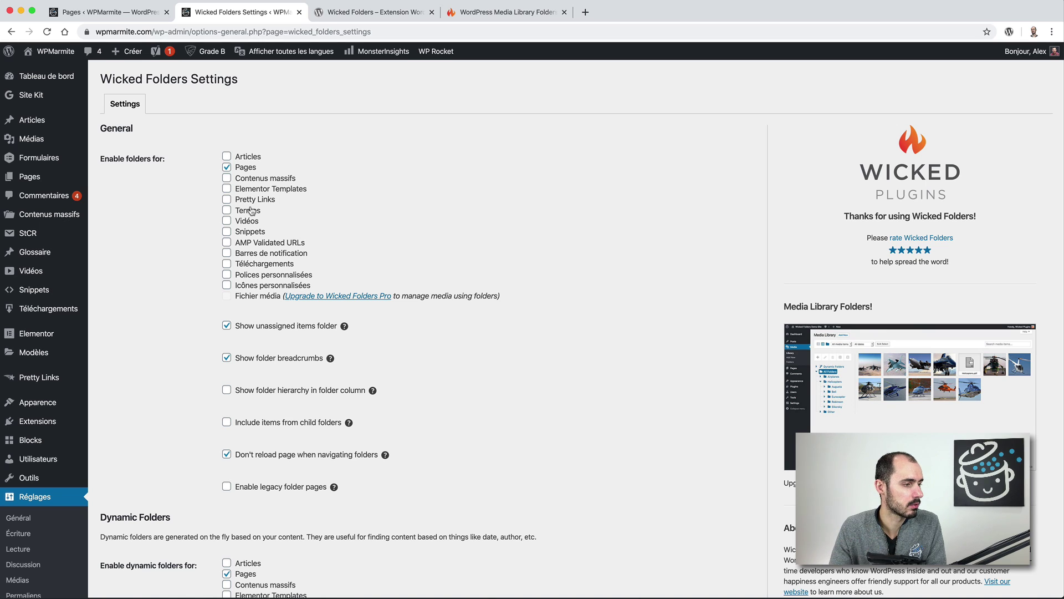
pyautogui.scroll(-5, 250, 211)
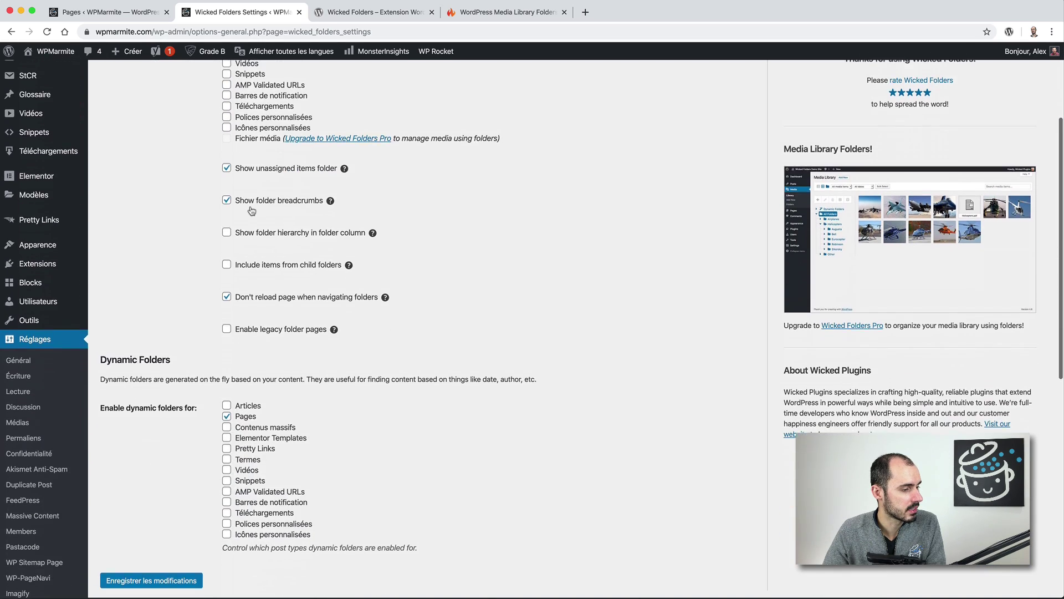
pyautogui.scroll(4, 250, 211)
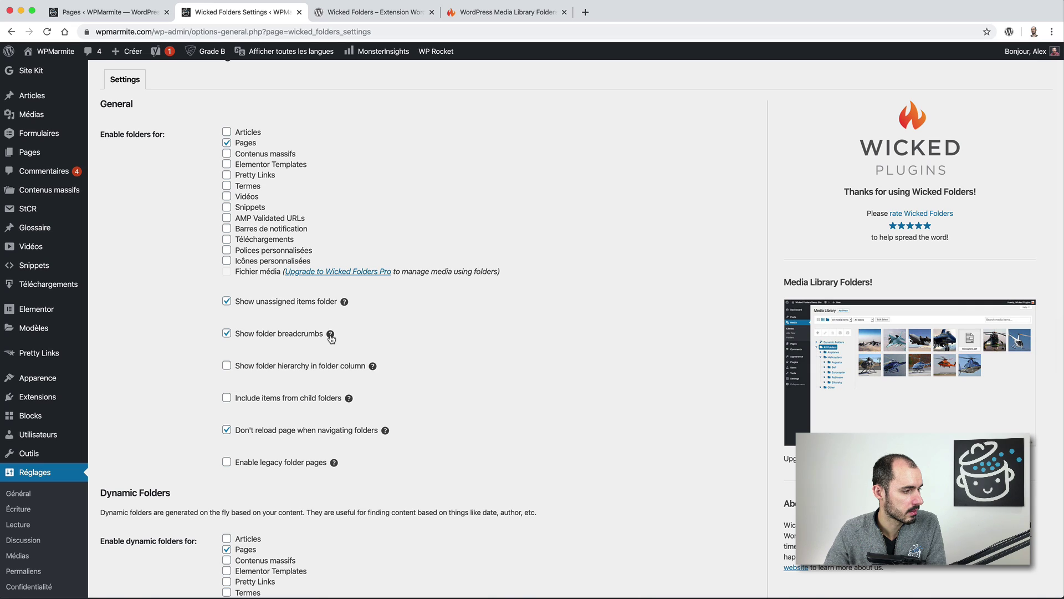
pyautogui.moveTo(331, 339)
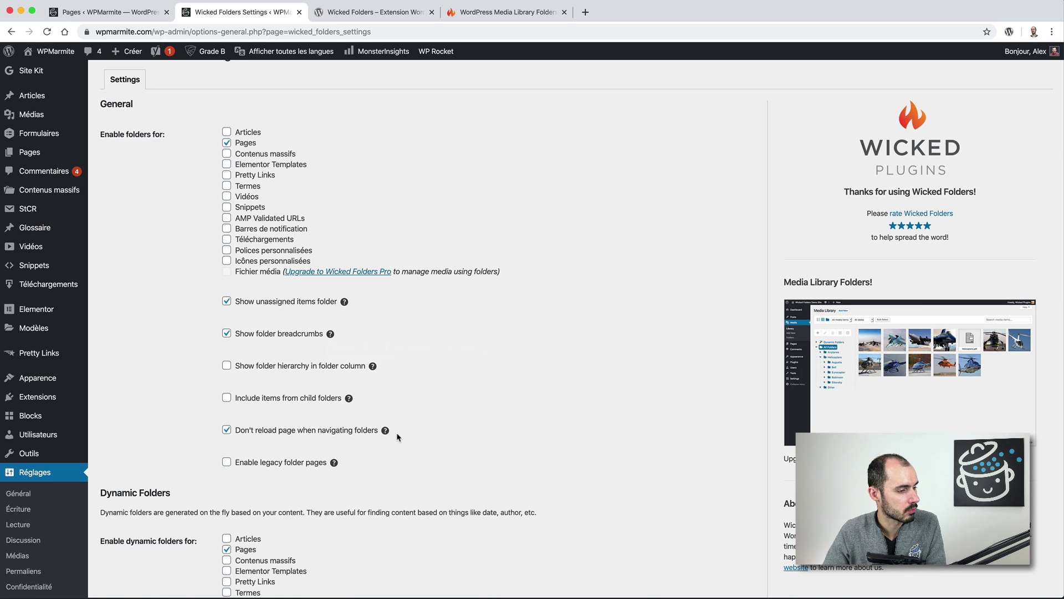
pyautogui.scroll(-1, 300, 436)
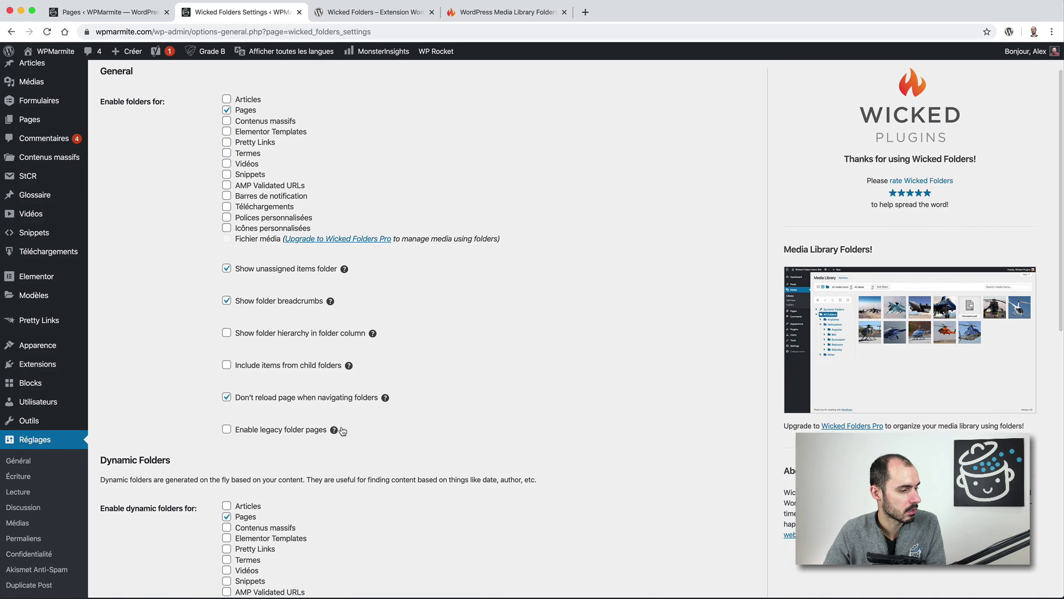
pyautogui.scroll(-5, 344, 430)
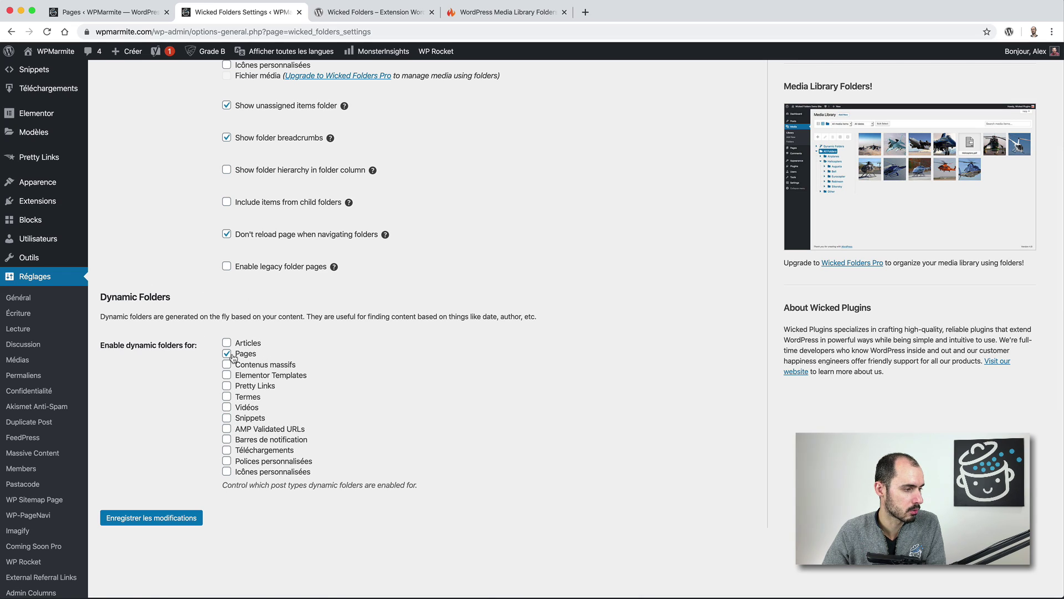
pyautogui.scroll(5, 198, 437)
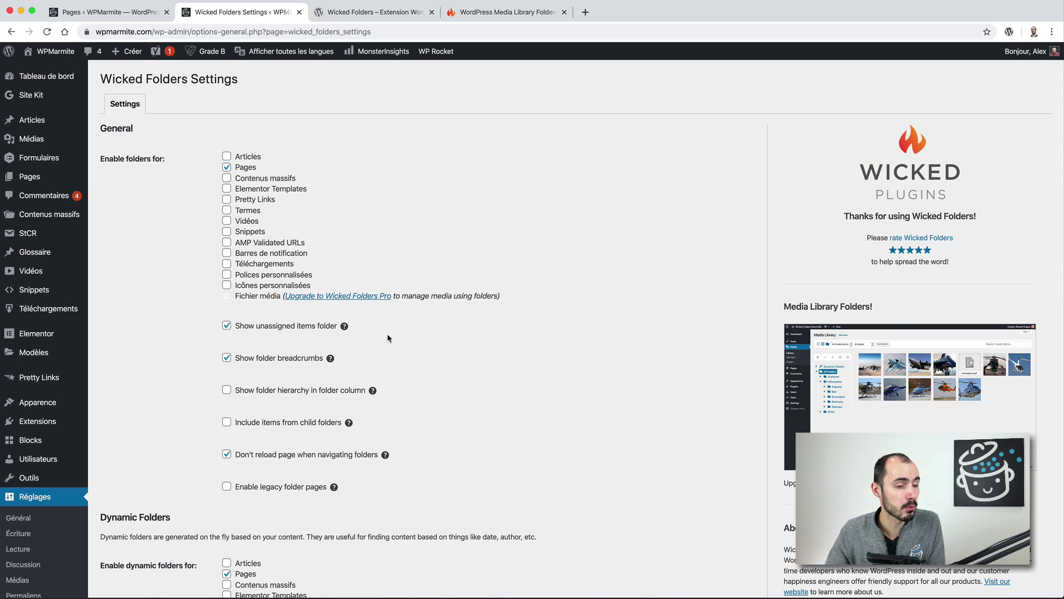
# Switch to the Wicked Folders Pro page on the Wicked Plugins website and examine its media library preview
pyautogui.click(490, 18)
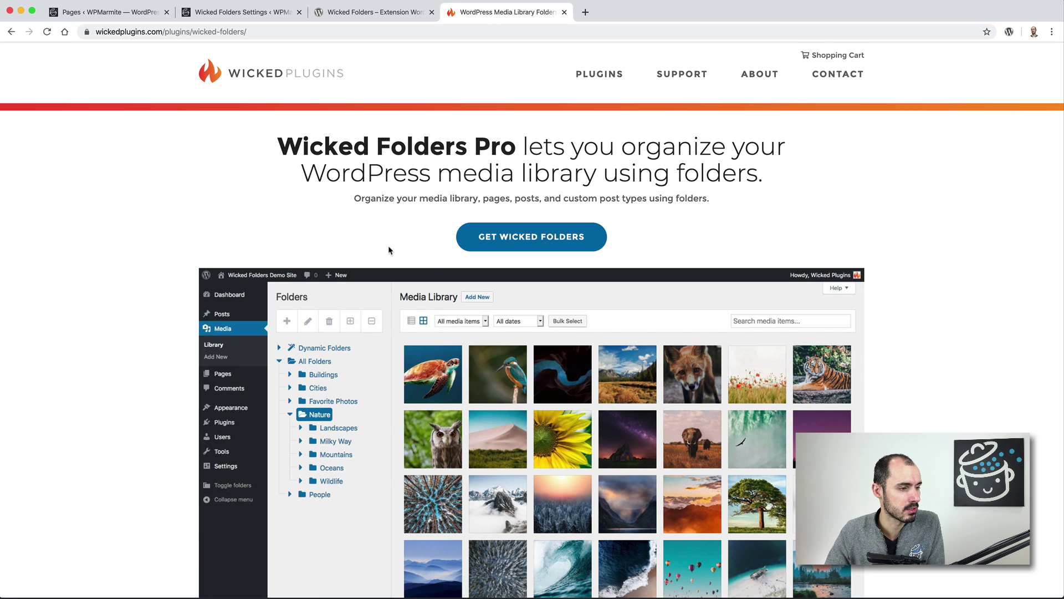
pyautogui.scroll(-3, 389, 250)
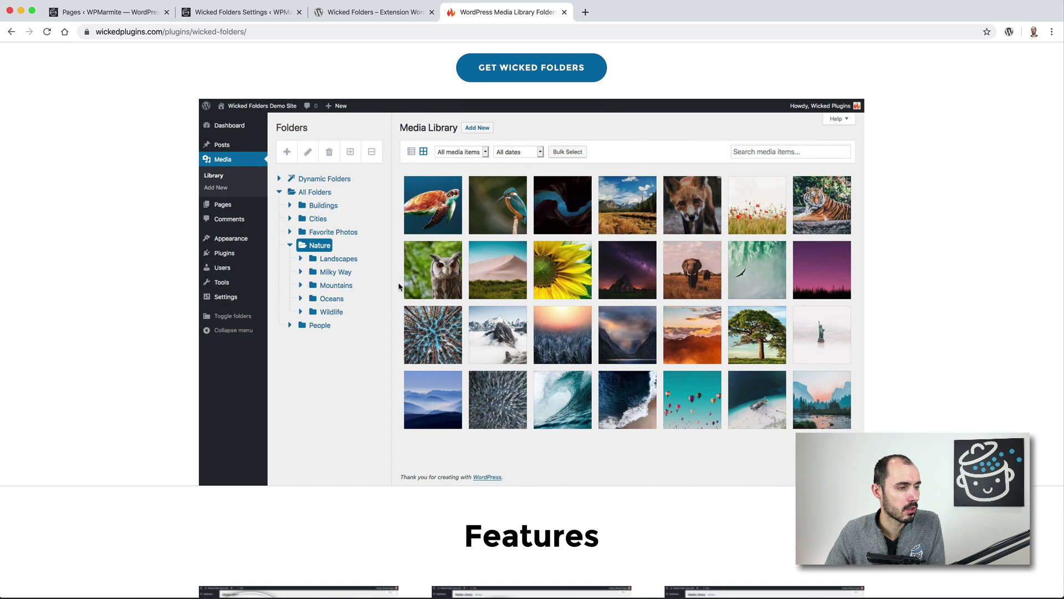
pyautogui.scroll(3, 400, 286)
pyautogui.scroll(-3, 400, 286)
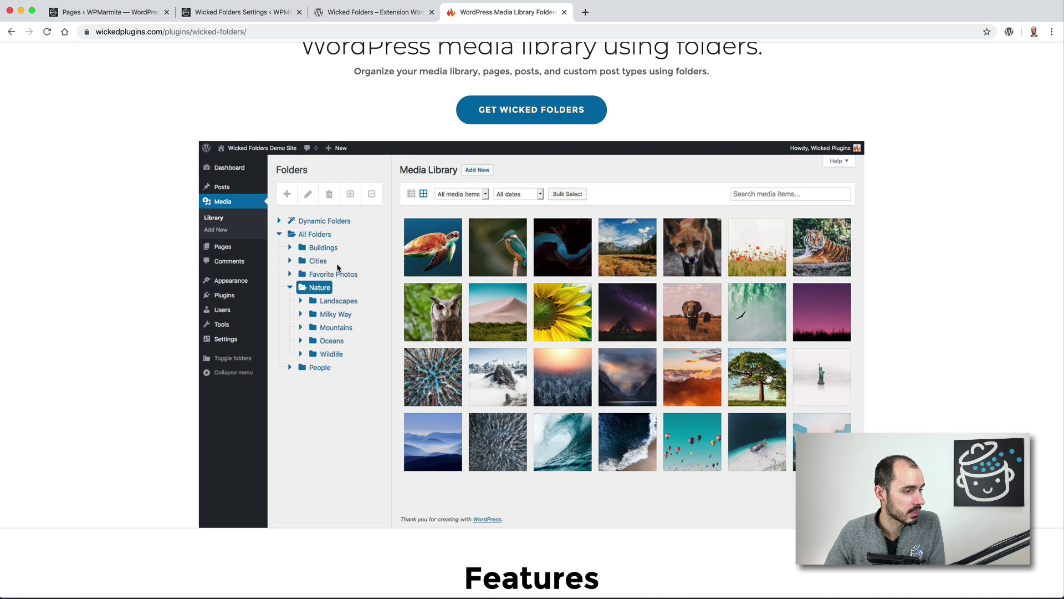
# Go through the Features section, enlarging and closing the Seamless Integration, Upload to Folder and Organize Pages, Posts and Custom Post Types screenshots
pyautogui.scroll(-10, 360, 302)
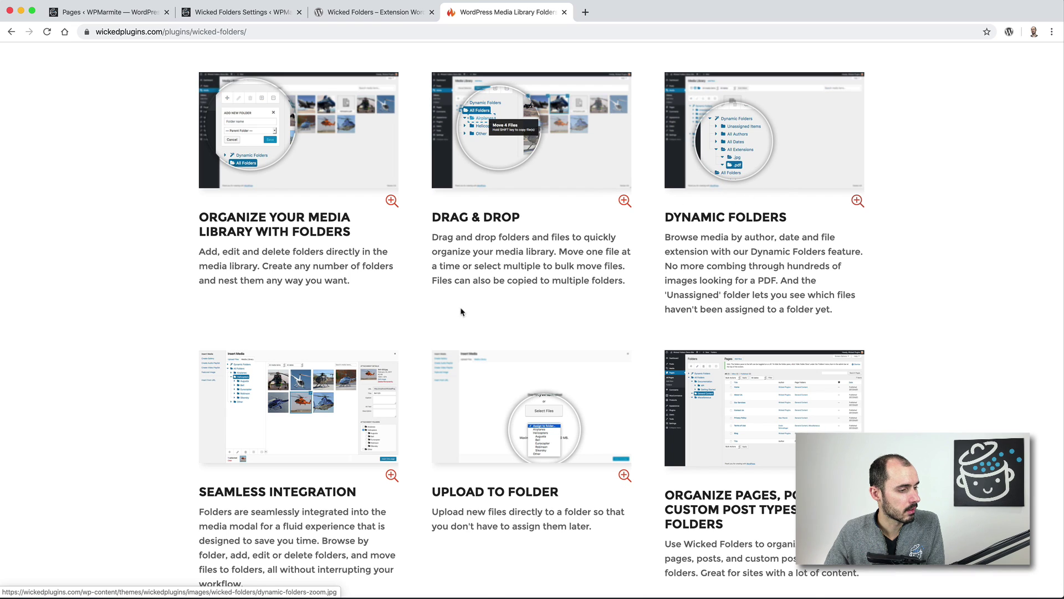
pyautogui.scroll(-1, 448, 314)
pyautogui.scroll(-2, 448, 313)
pyautogui.click(348, 333)
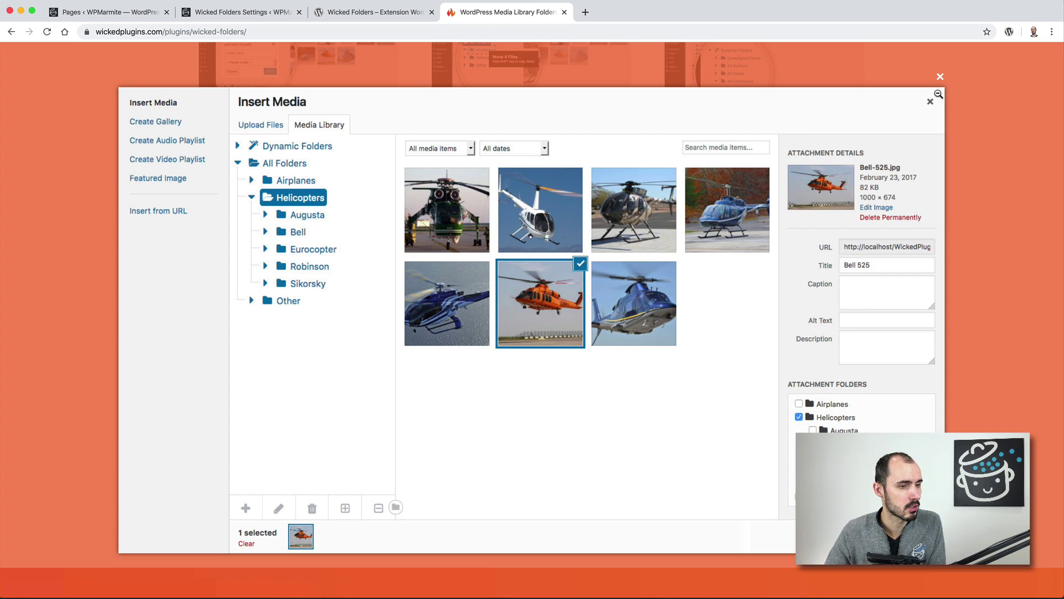
pyautogui.click(941, 78)
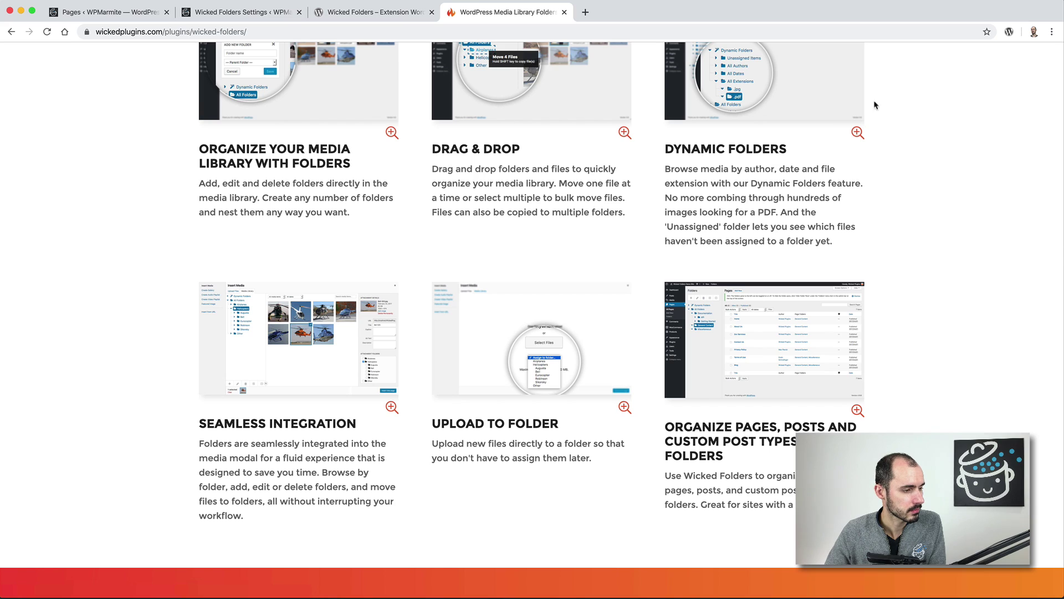
pyautogui.click(531, 332)
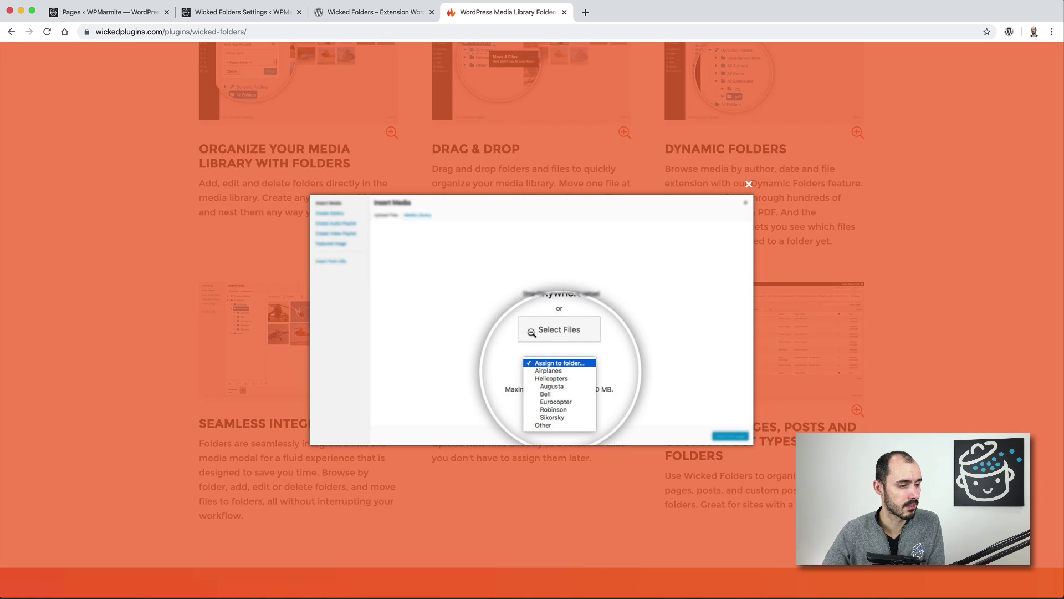
pyautogui.click(748, 184)
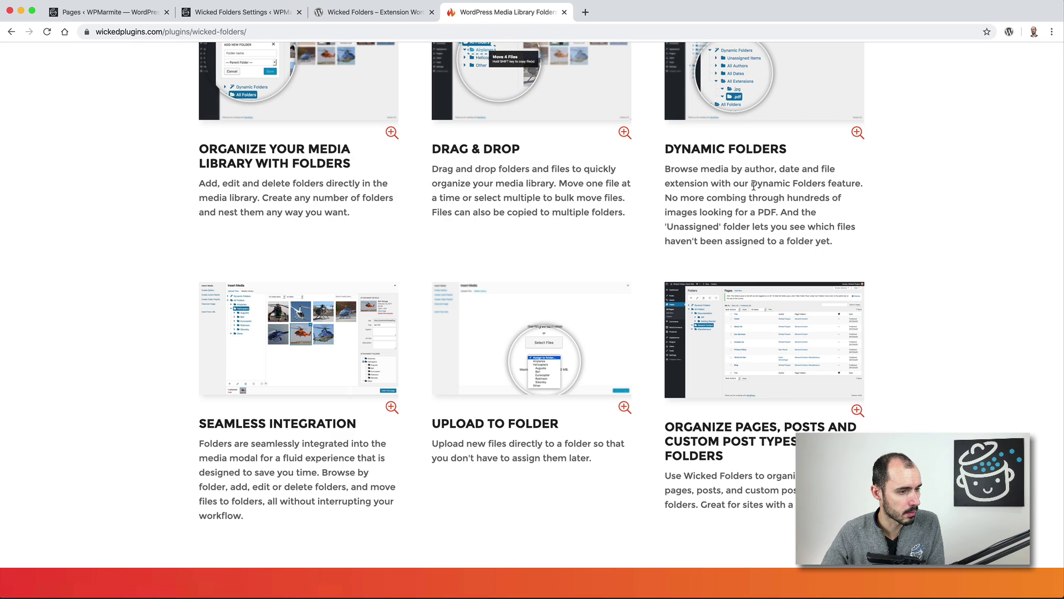
pyautogui.click(776, 329)
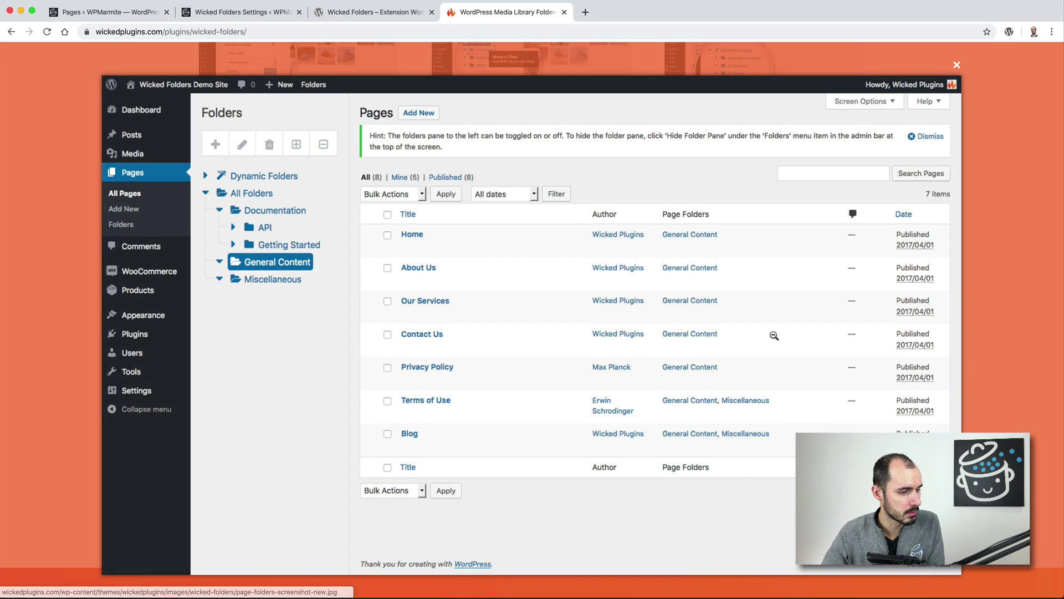
pyautogui.click(989, 285)
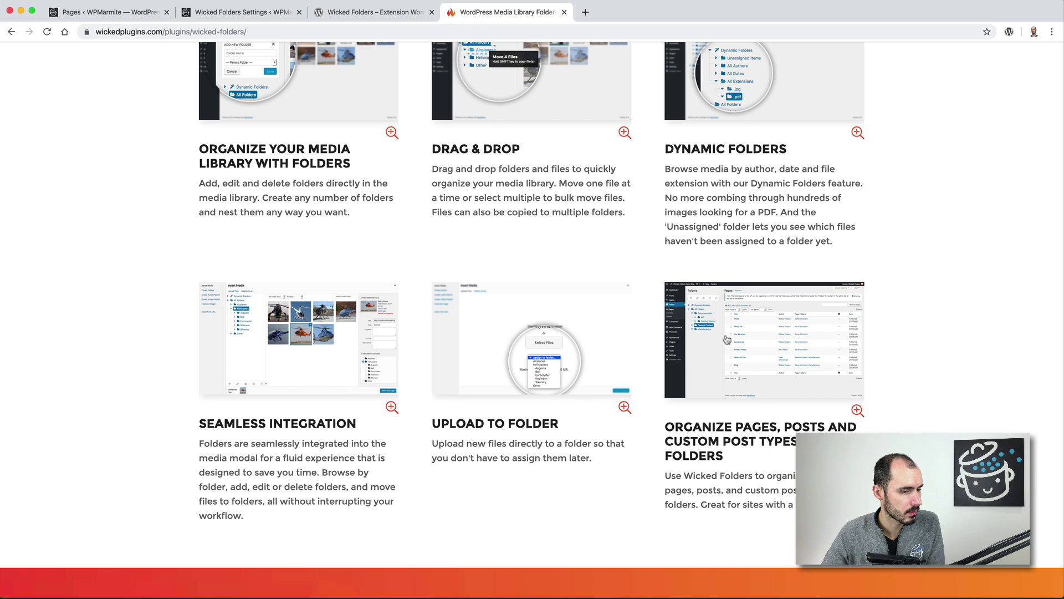
# Examine the pricing plans, highlighting the plugin updates, WooCommerce and media library features of the Wicked Folders Pro Personal plan
pyautogui.scroll(-10, 730, 335)
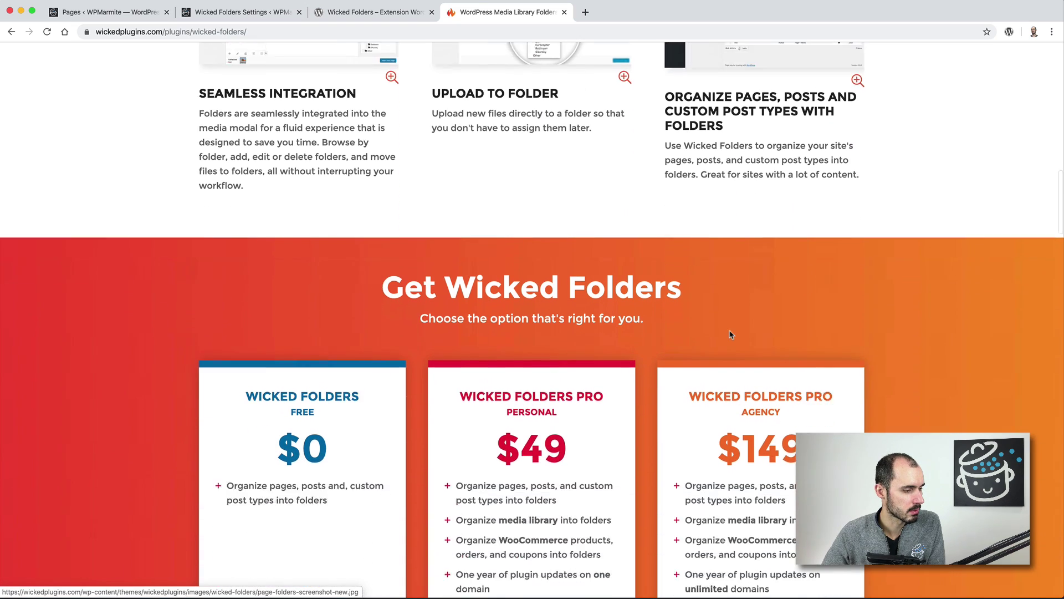
pyautogui.scroll(-3, 539, 356)
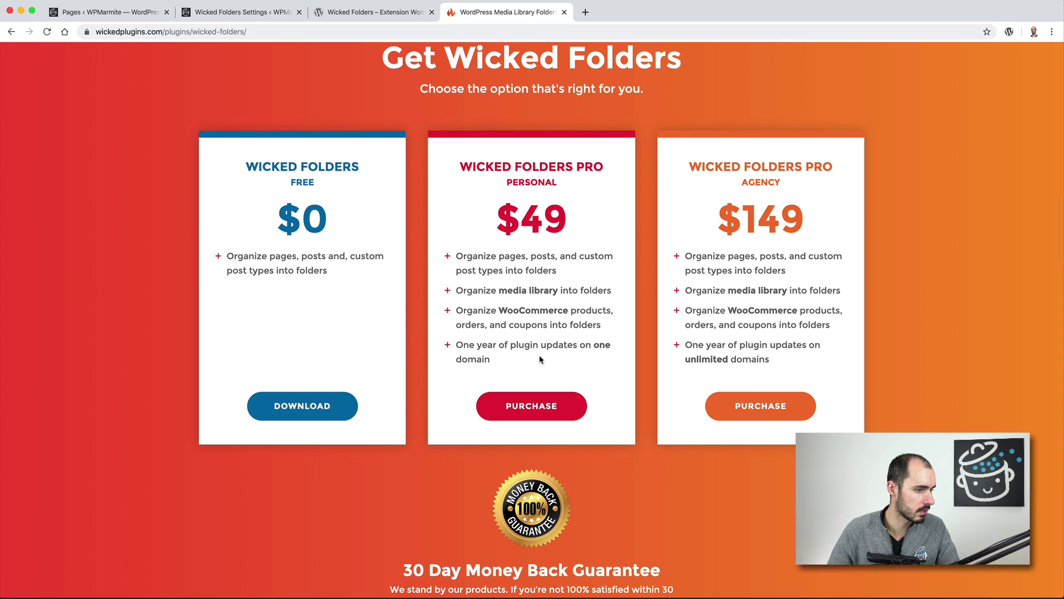
pyautogui.moveTo(527, 361); pyautogui.dragTo(442, 345)
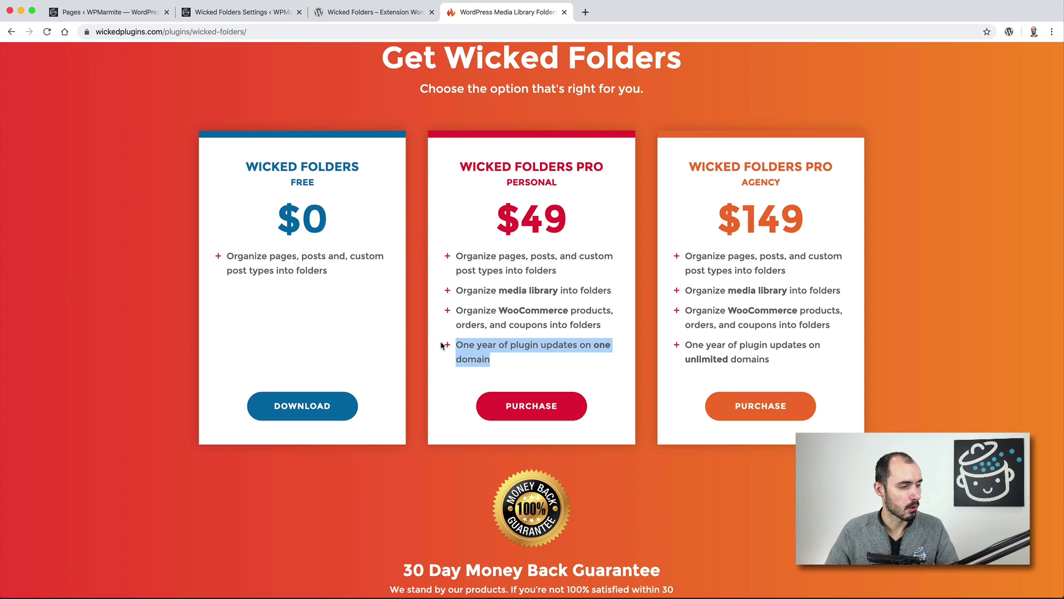
pyautogui.click(509, 326)
pyautogui.moveTo(463, 311); pyautogui.dragTo(608, 327)
pyautogui.click(587, 321)
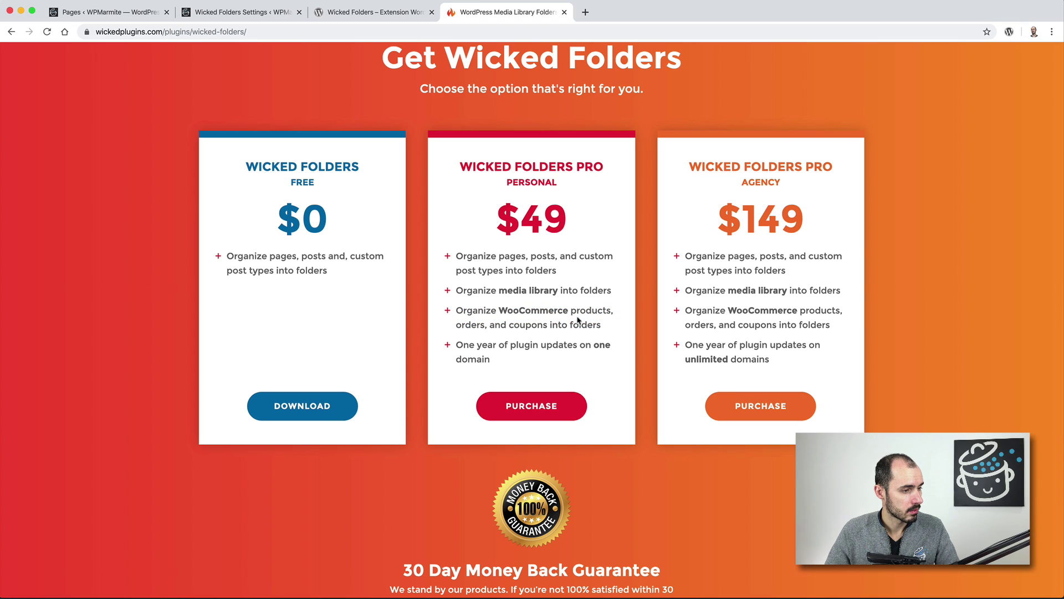
pyautogui.moveTo(506, 289); pyautogui.dragTo(561, 283)
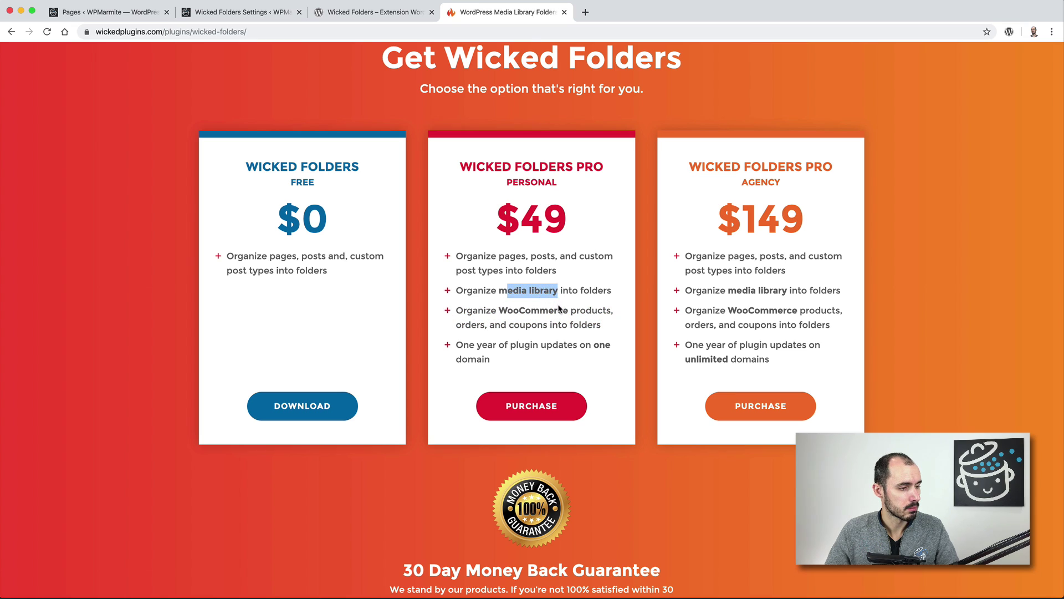
pyautogui.click(562, 306)
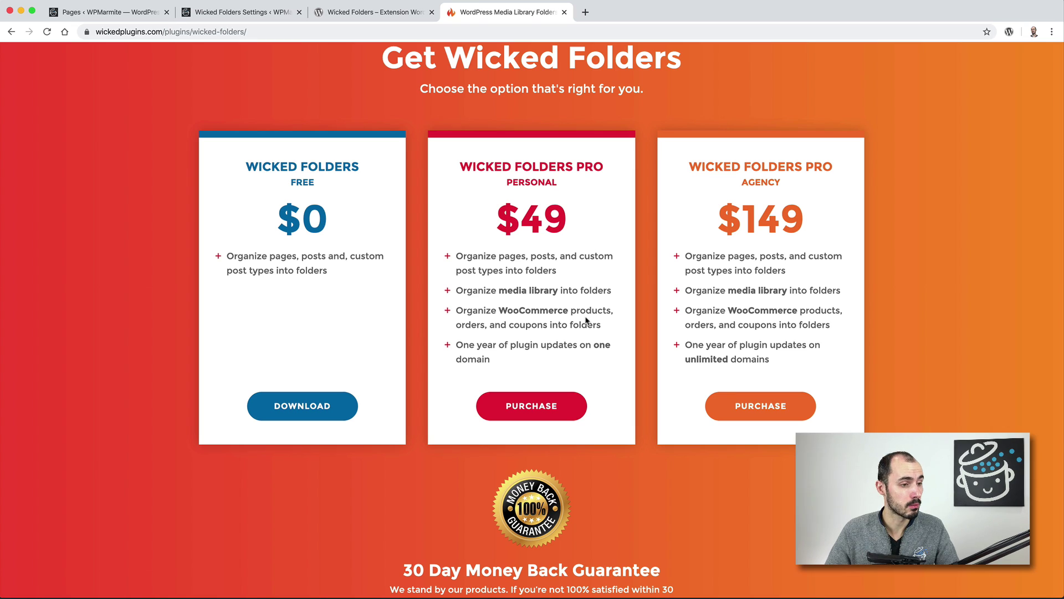
# Return to the start of the Wicked Folders Pro page and switch to the plugin's page on WordPress.org
pyautogui.scroll(20, 587, 322)
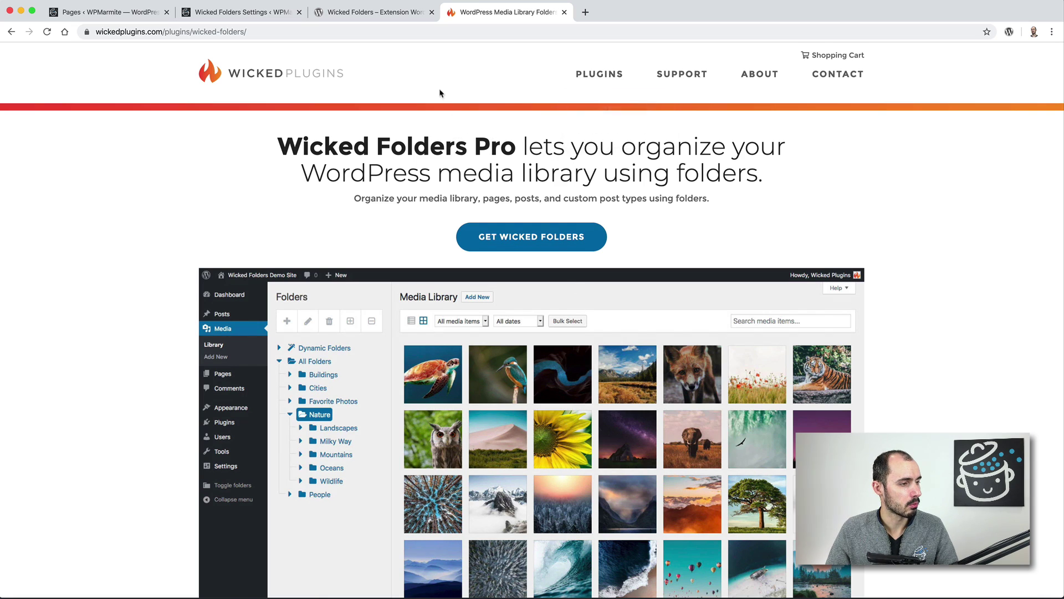
pyautogui.click(381, 21)
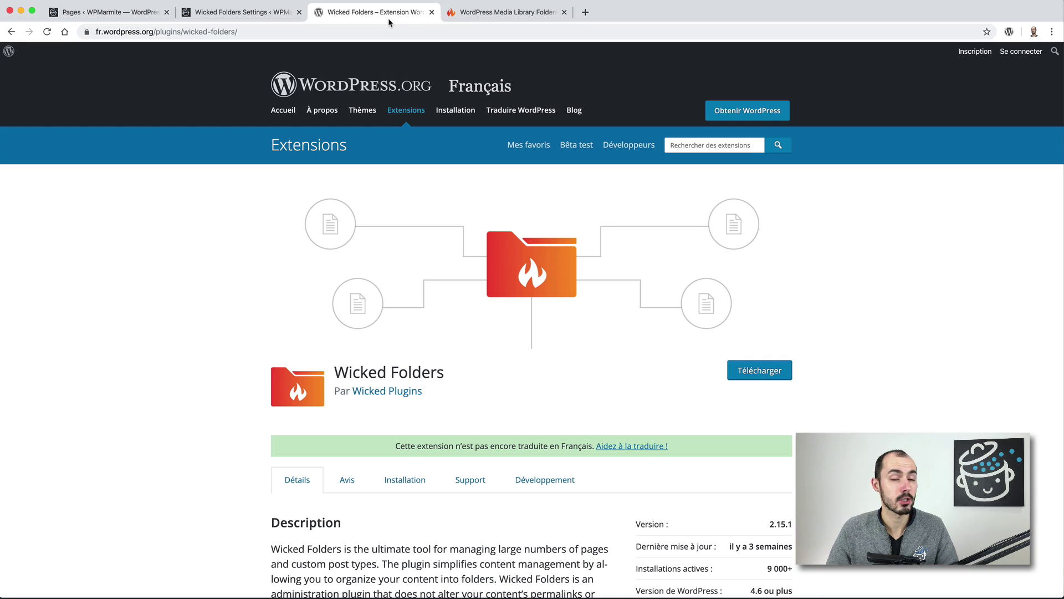